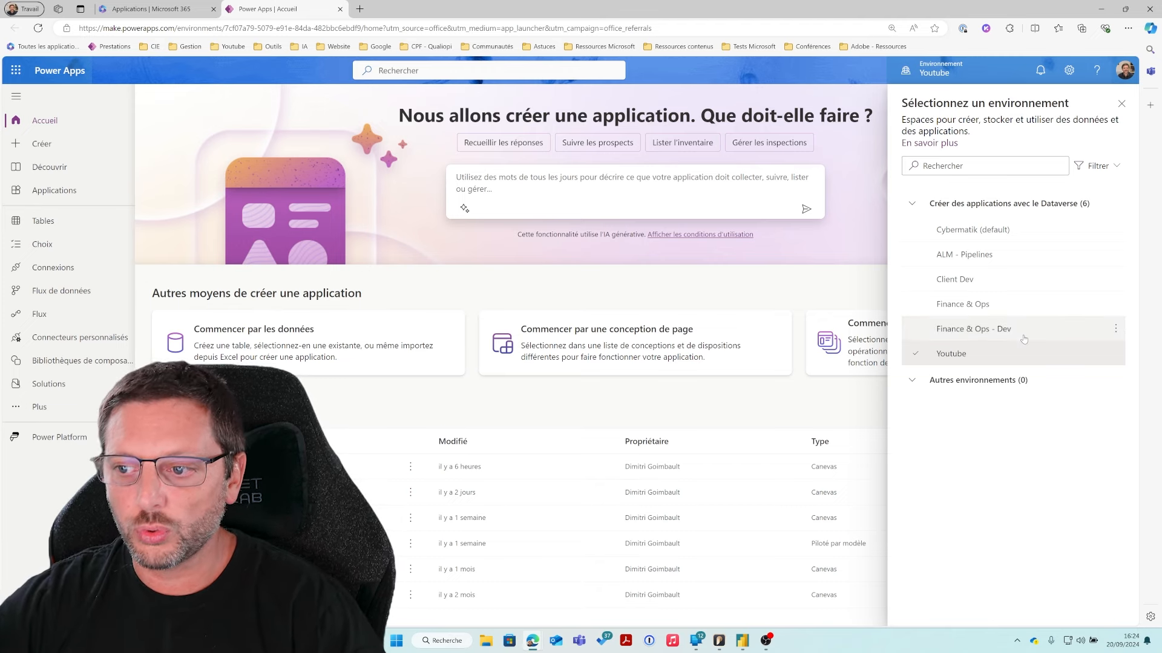
Close the environment selection and review the applications and cloud flows of the Youtube environment
mouse_move(1023, 339)
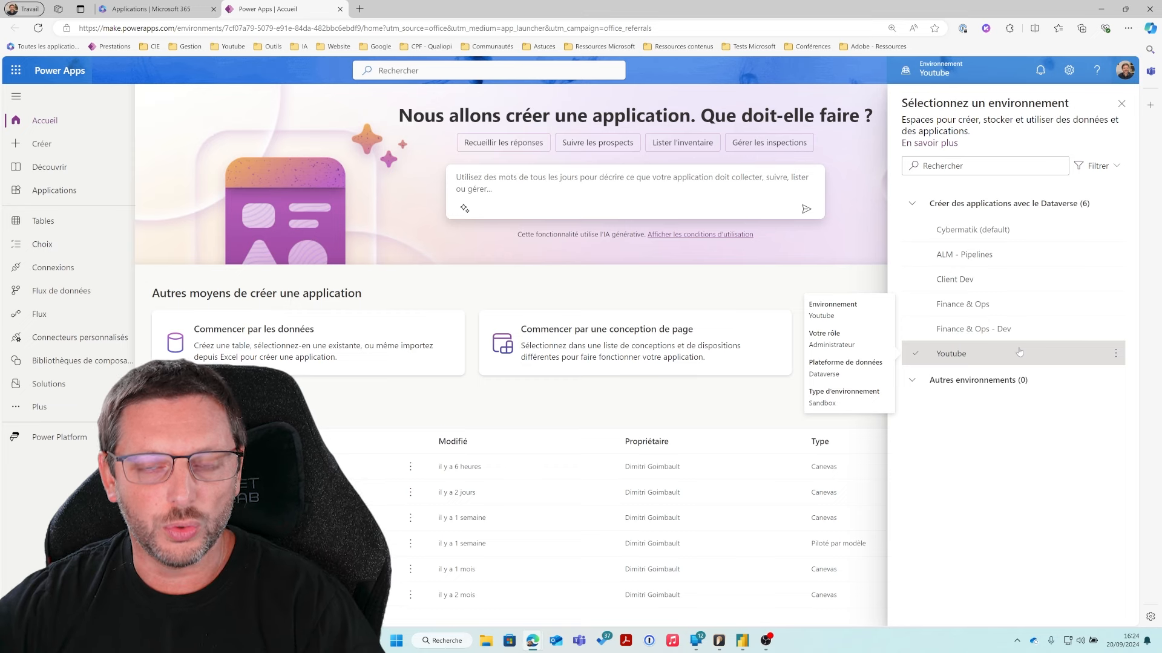
click(1122, 104)
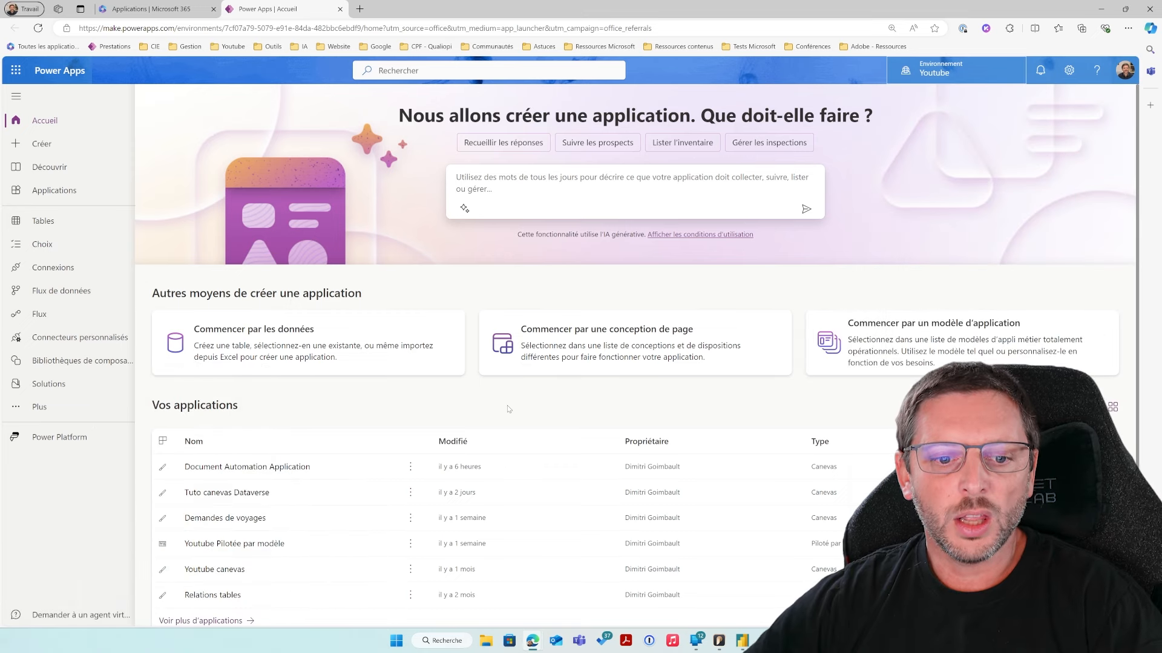
click(69, 200)
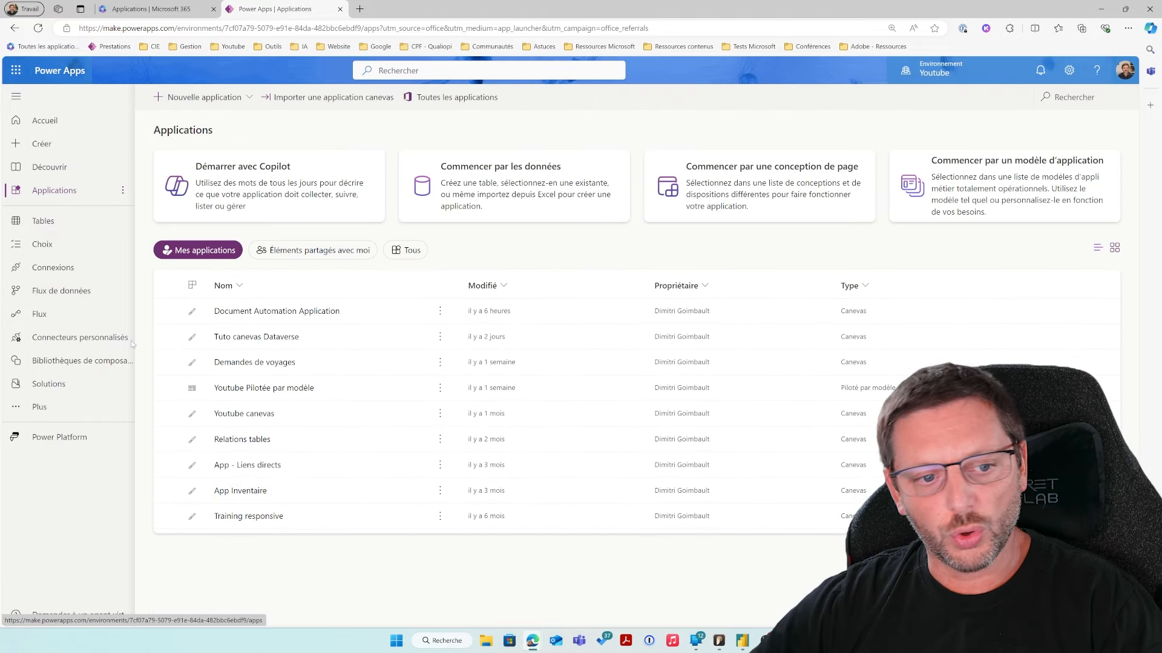
click(67, 314)
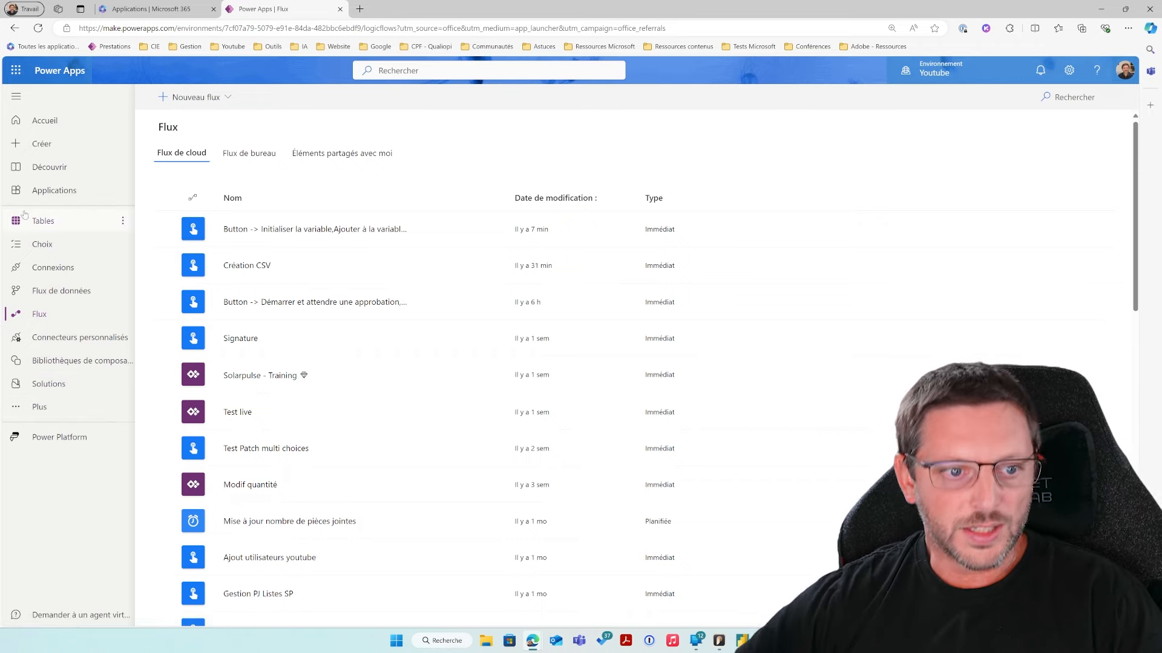
Examine the full catalogue of Power Apps features that can be pinned to the navigation, including the Solutions entry
click(43, 408)
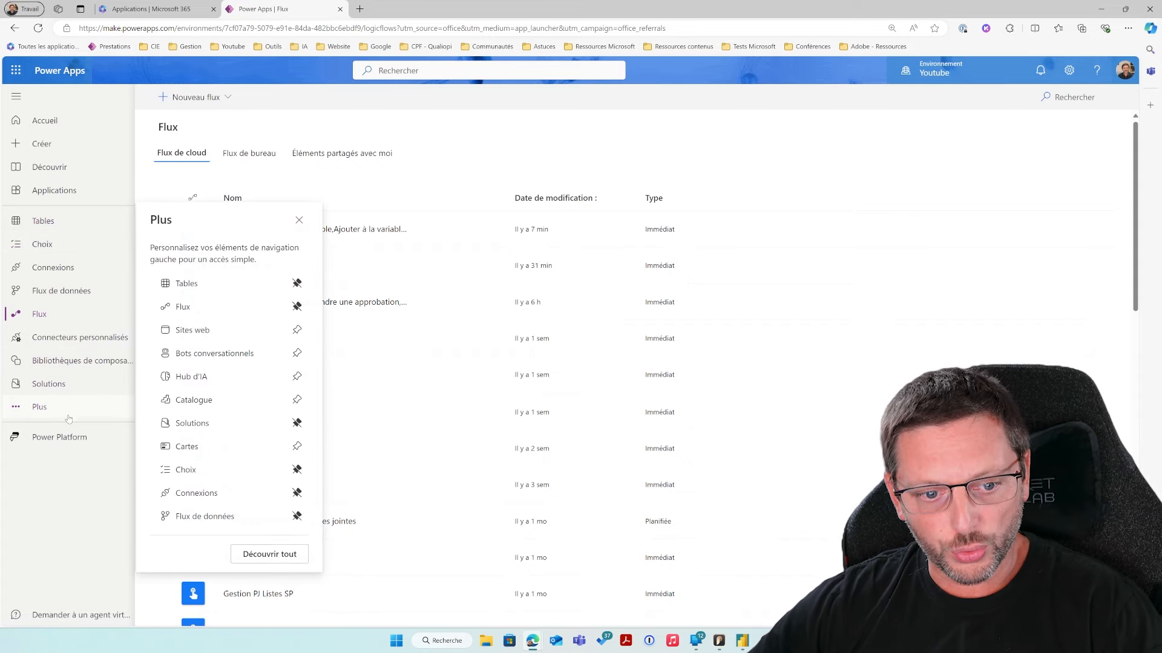
click(267, 554)
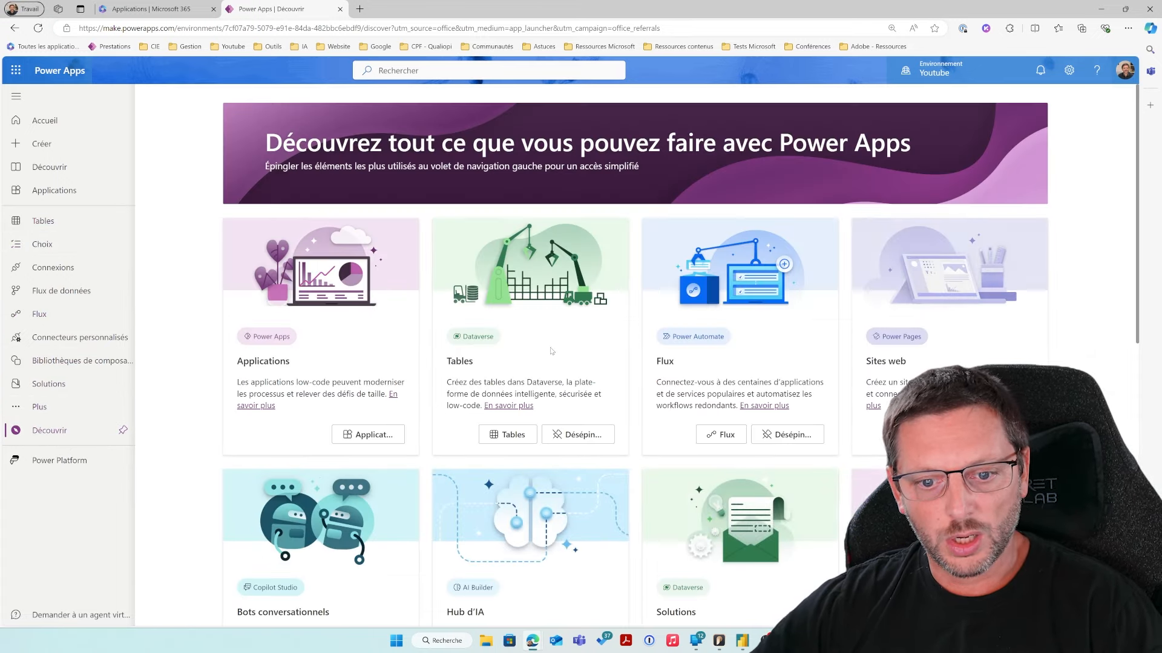
scroll(594, 299, down, 9)
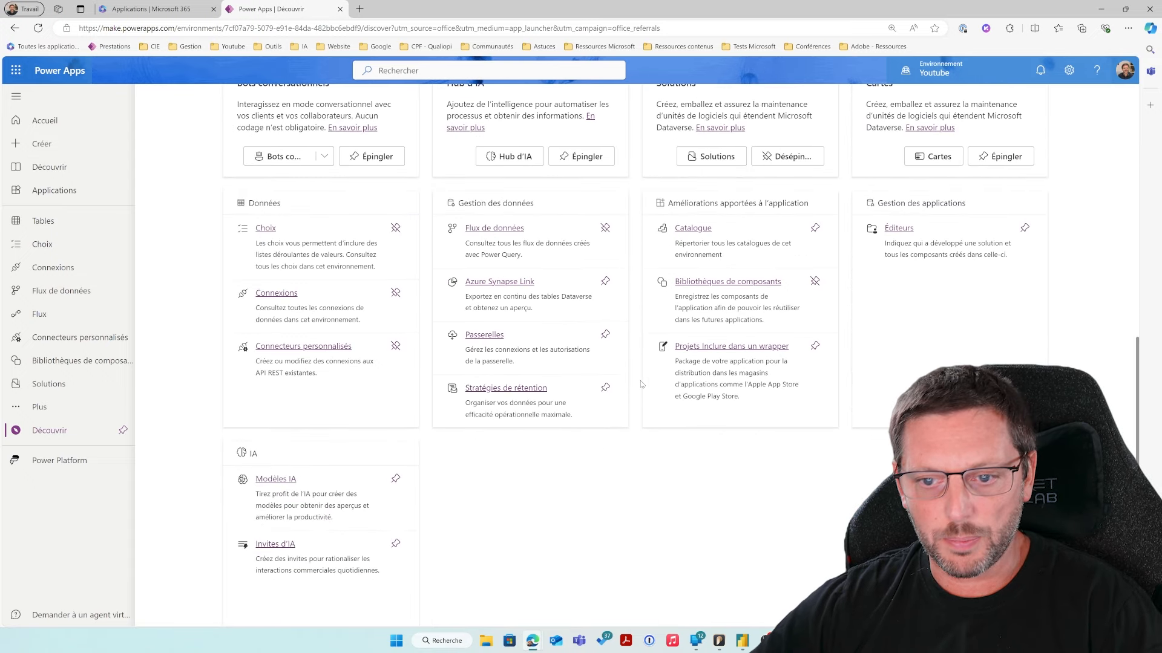
scroll(715, 427, down, 1)
scroll(715, 427, up, 7)
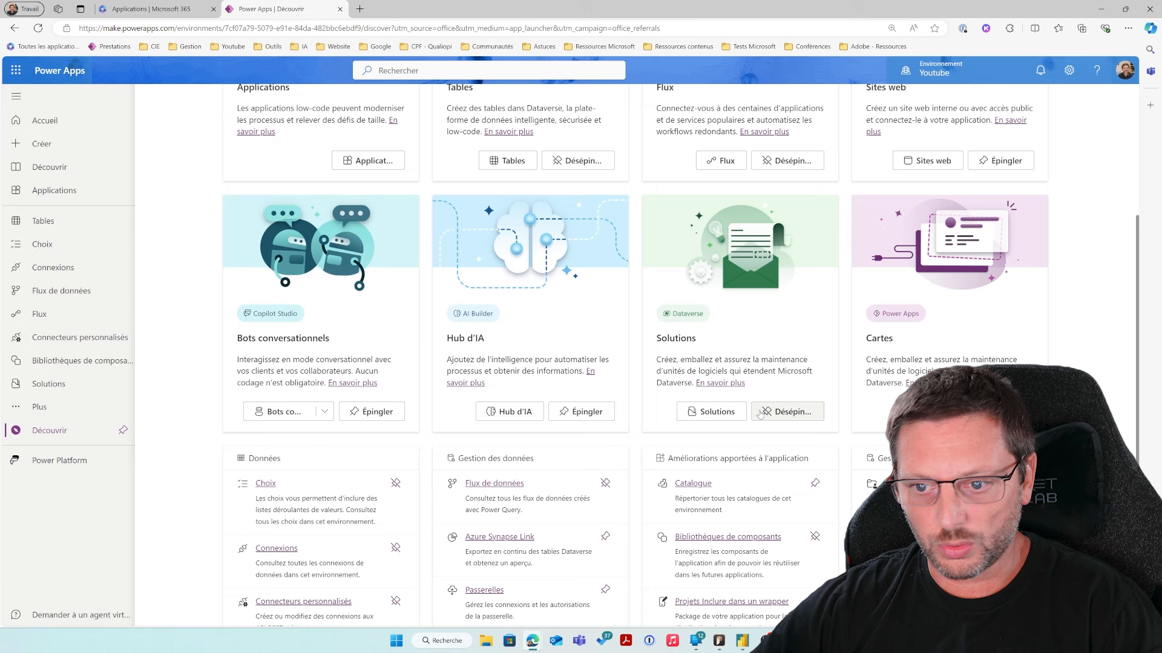
scroll(760, 463, down, 1)
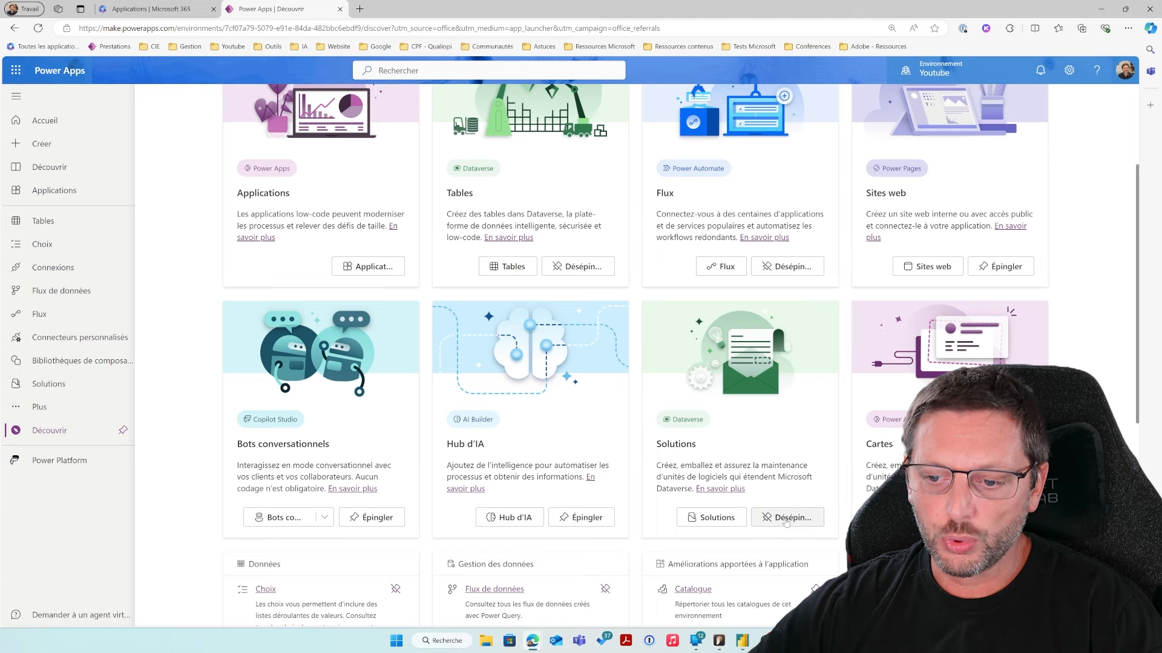
Open the environment's solutions and compare the managed solutions with the unmanaged ones
click(57, 388)
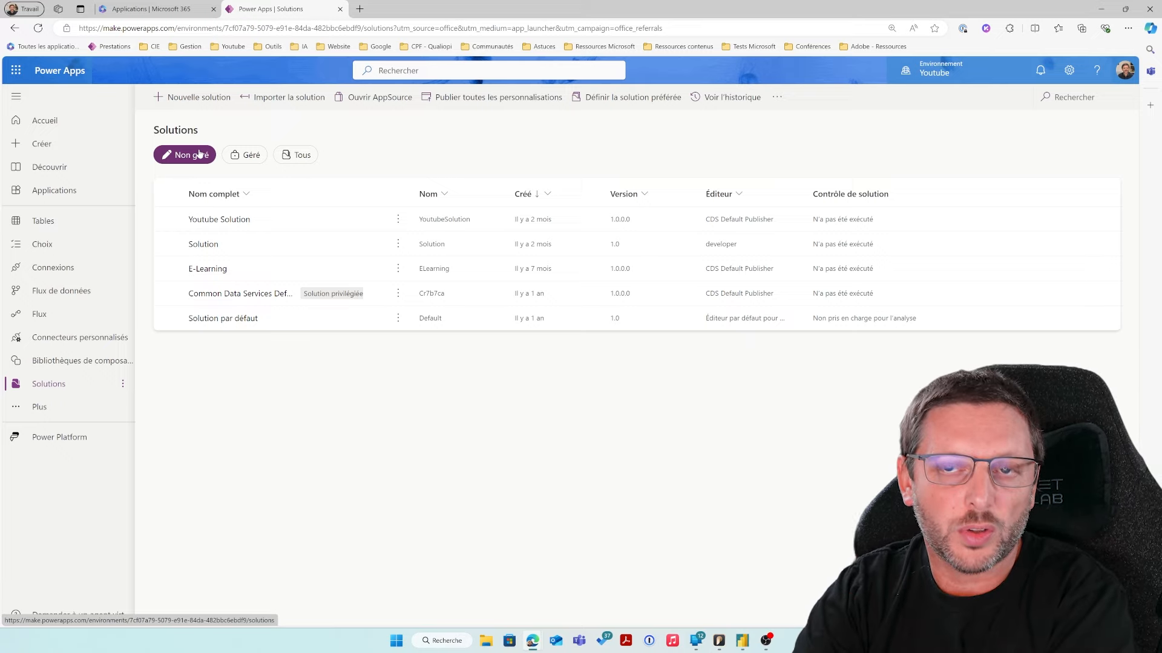
click(245, 157)
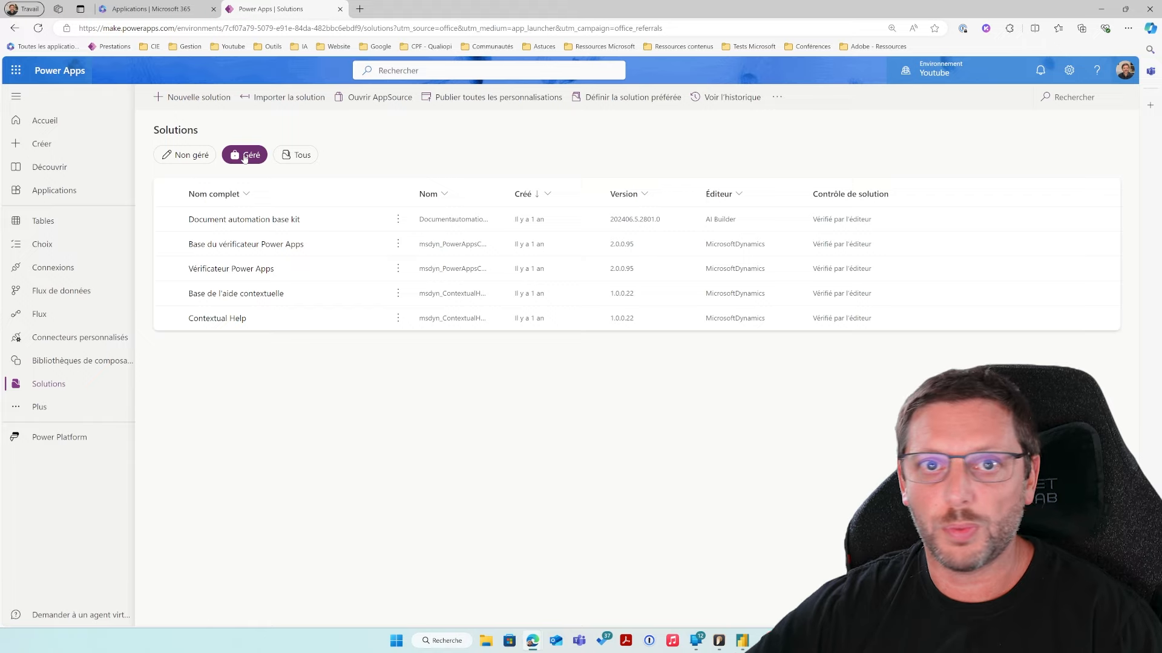
click(187, 155)
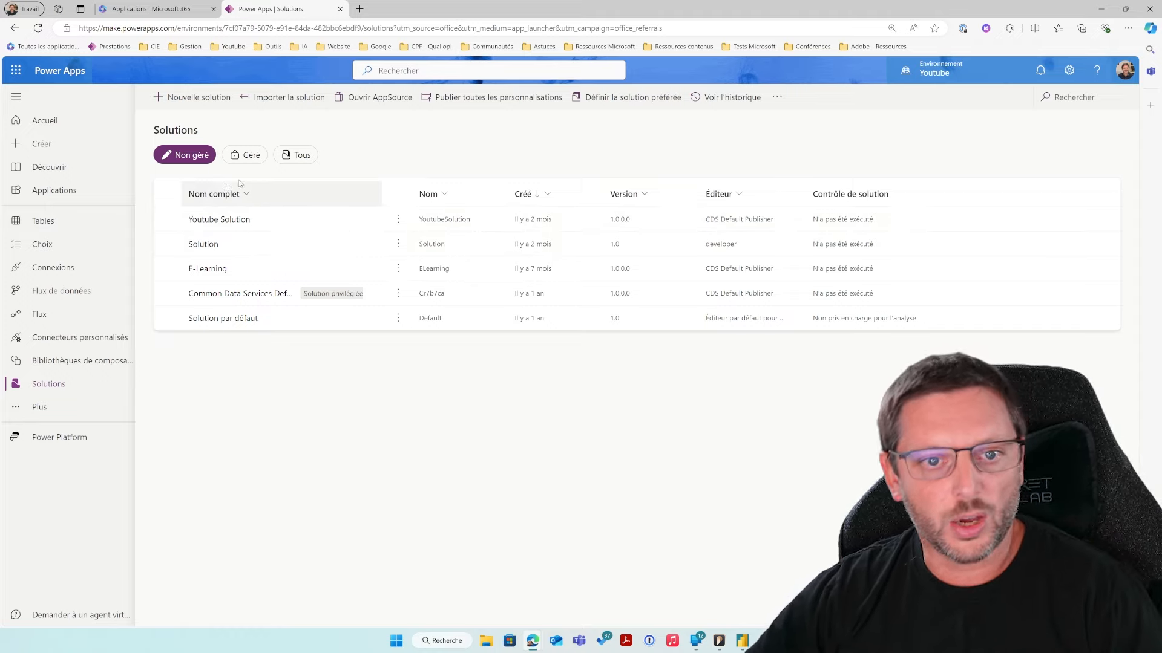
Start a new solution with the display name Test Youtube
click(191, 98)
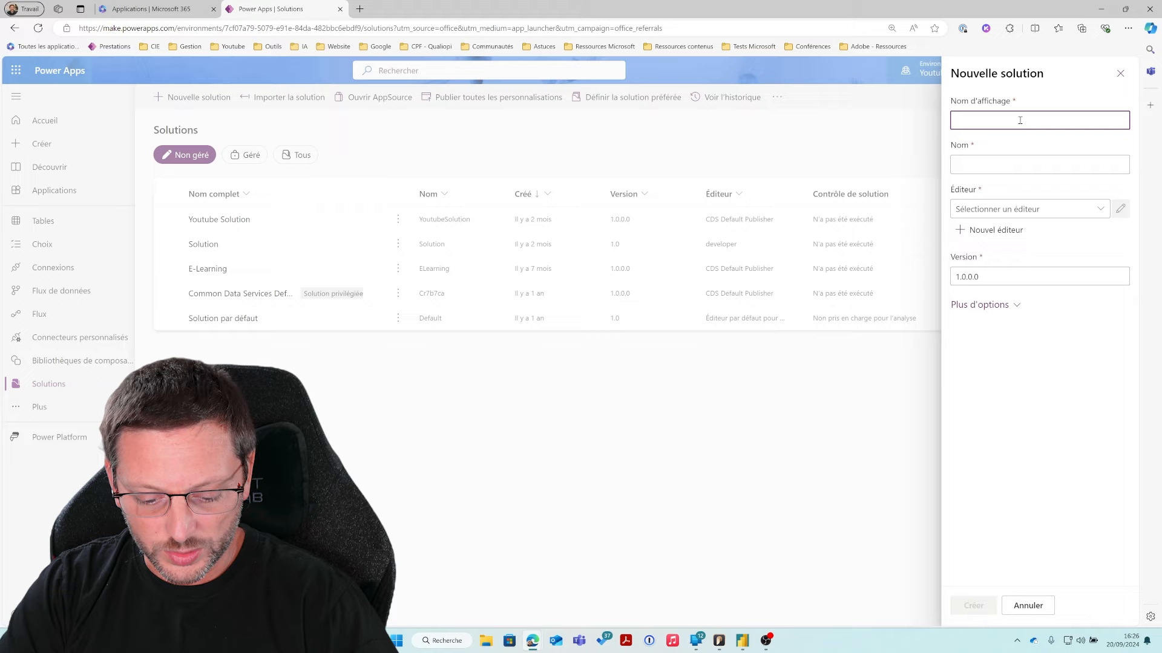
text(Test)
text( 2)
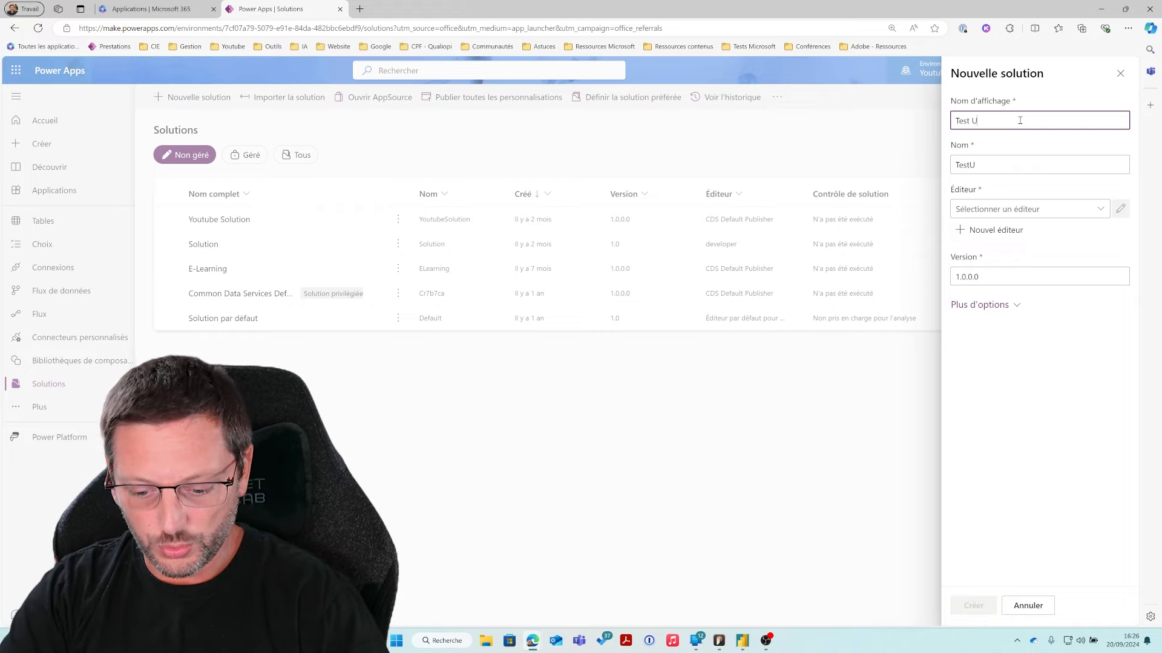
key(BackSpace)
text(Youtube)
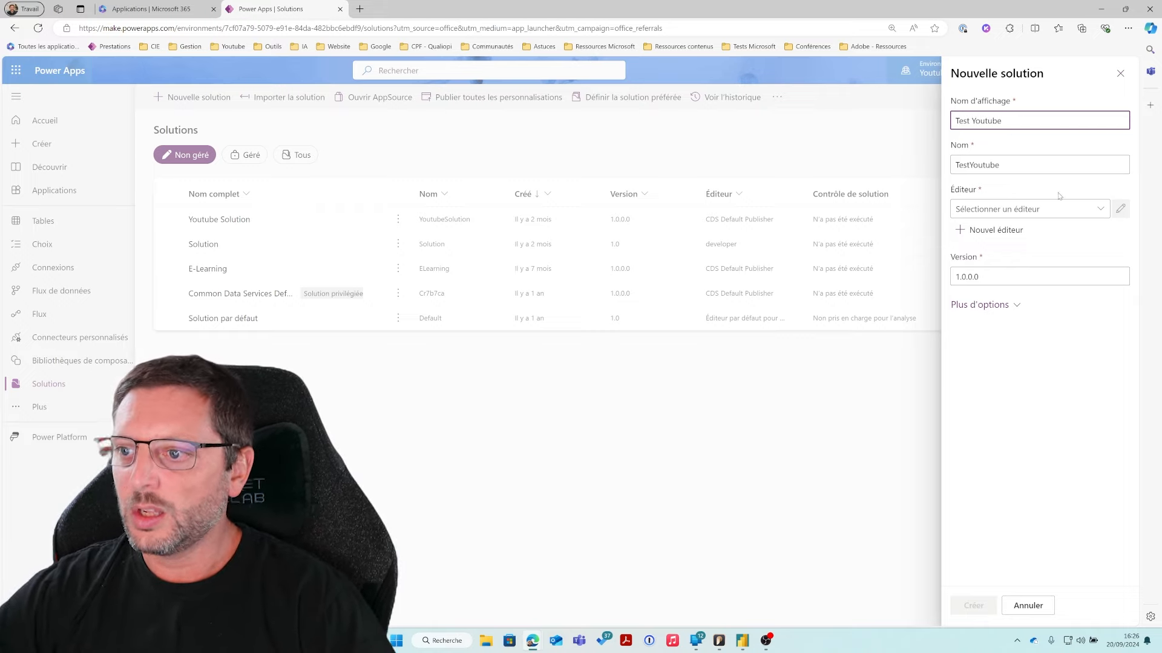
Set the solution's publisher to developer, check the additional options and create the solution
click(1099, 209)
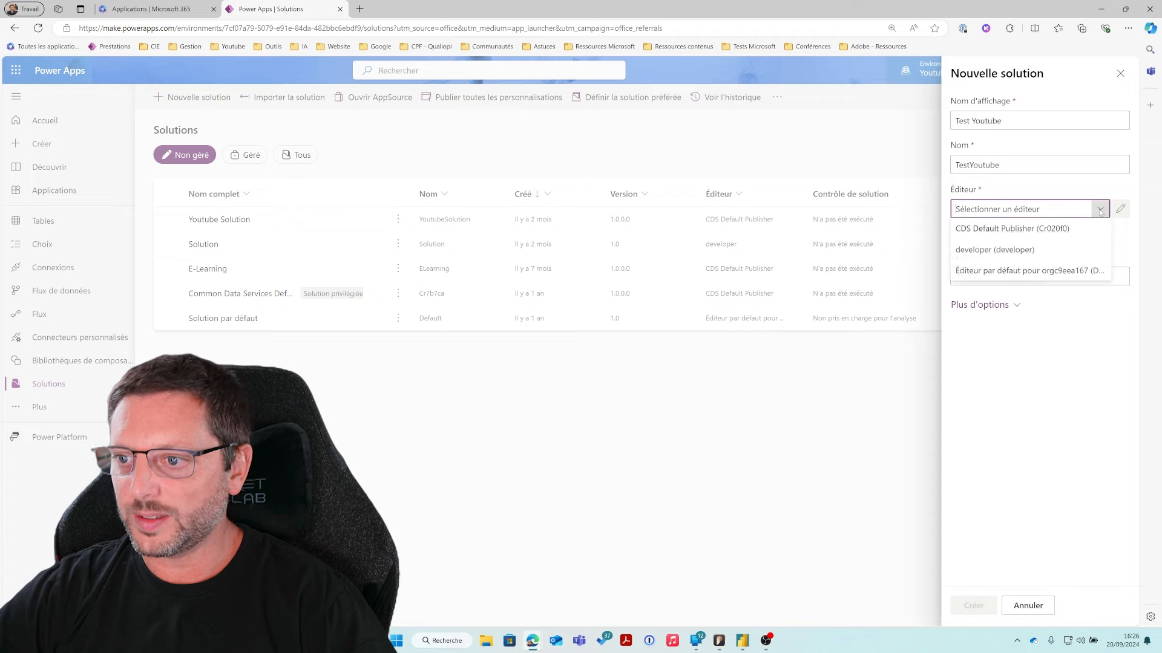
click(1020, 249)
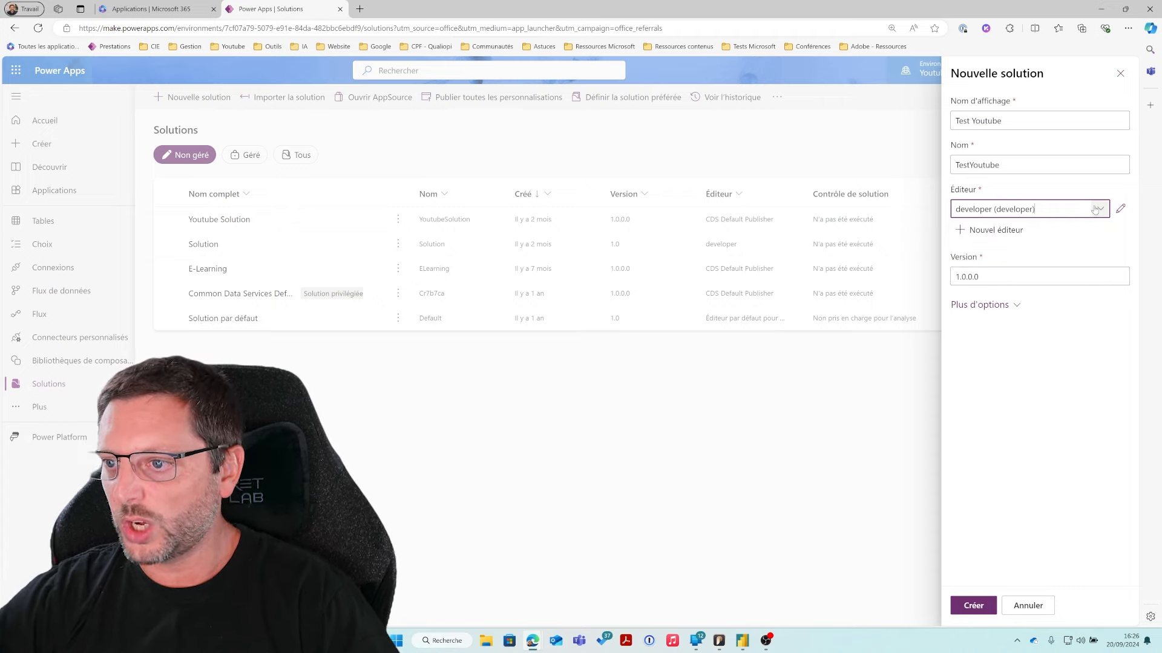
click(983, 305)
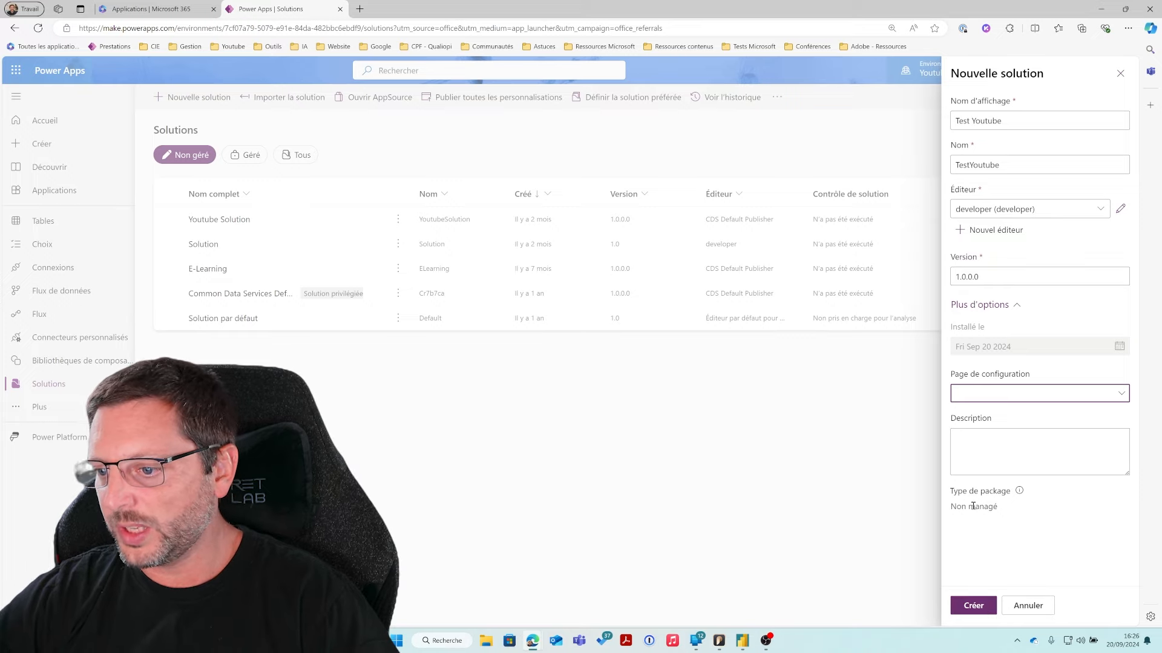
click(974, 605)
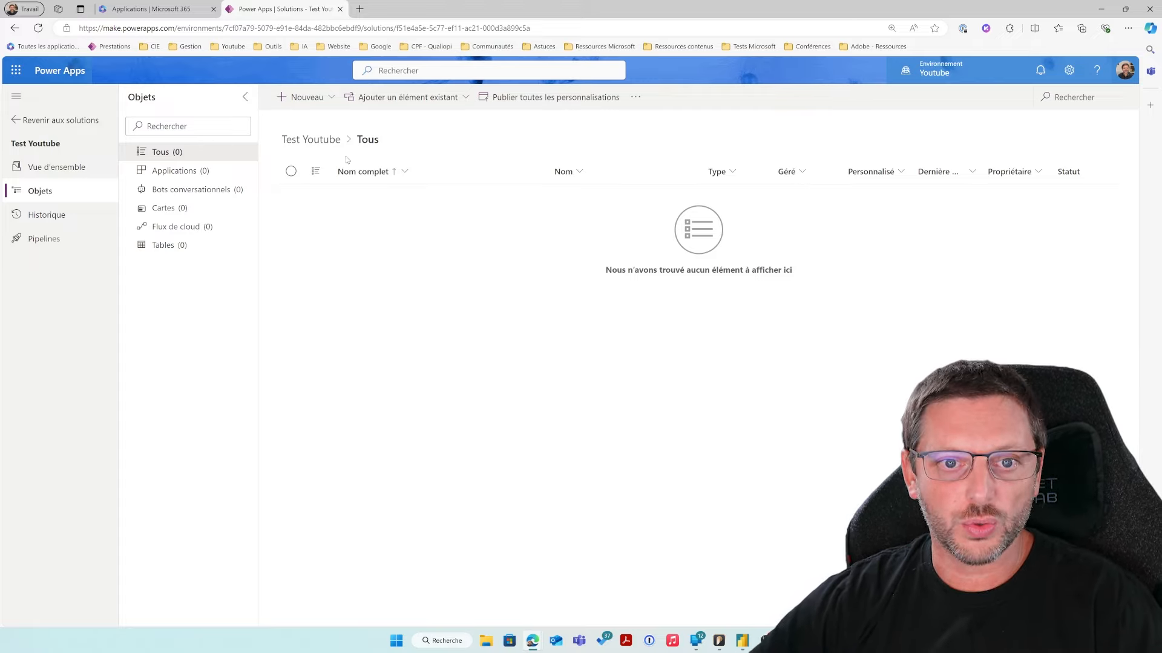
Add the existing canvas app Youtube canevas from Dataverse to the Test Youtube solution
click(442, 98)
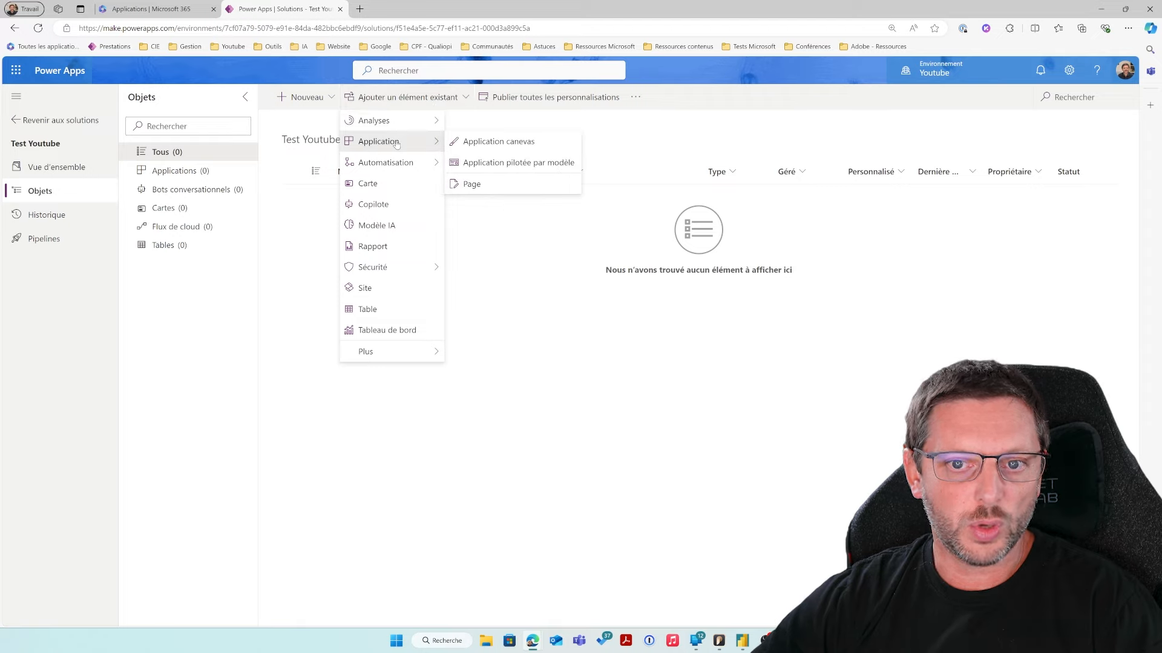
click(393, 98)
click(399, 98)
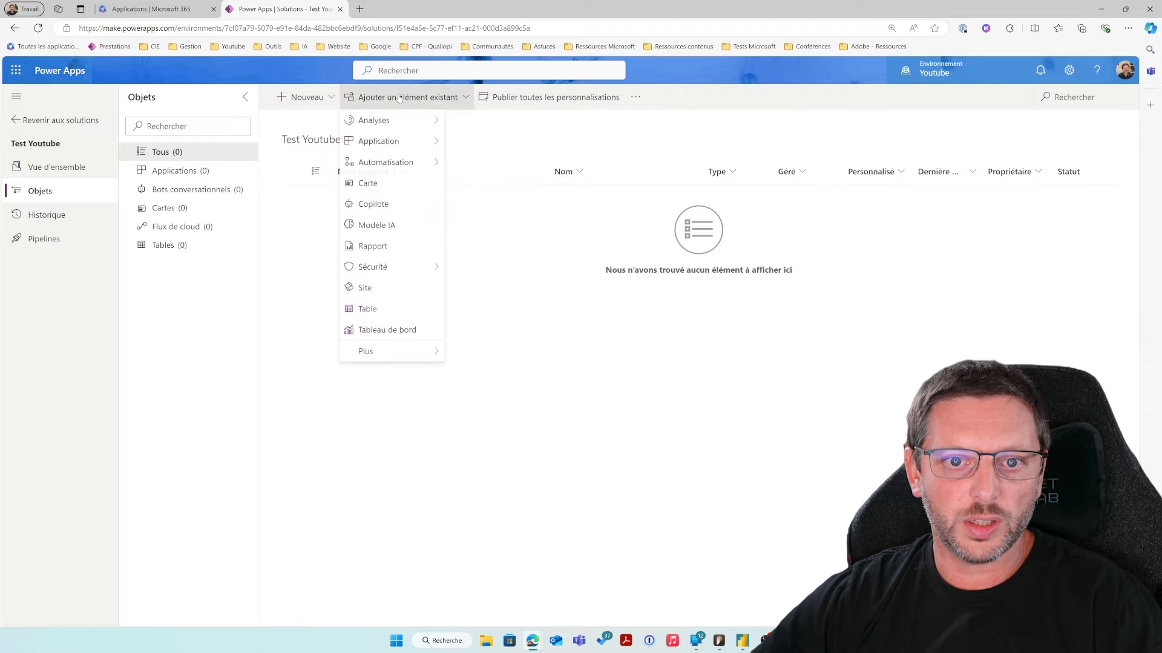
mouse_move(404, 143)
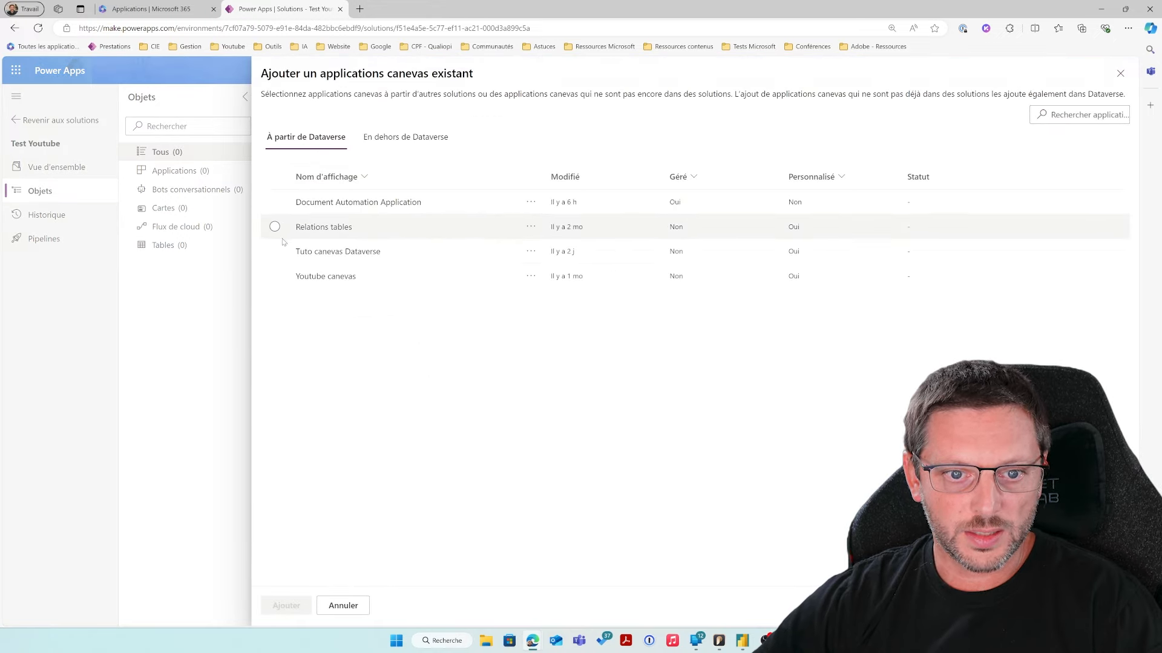
click(275, 276)
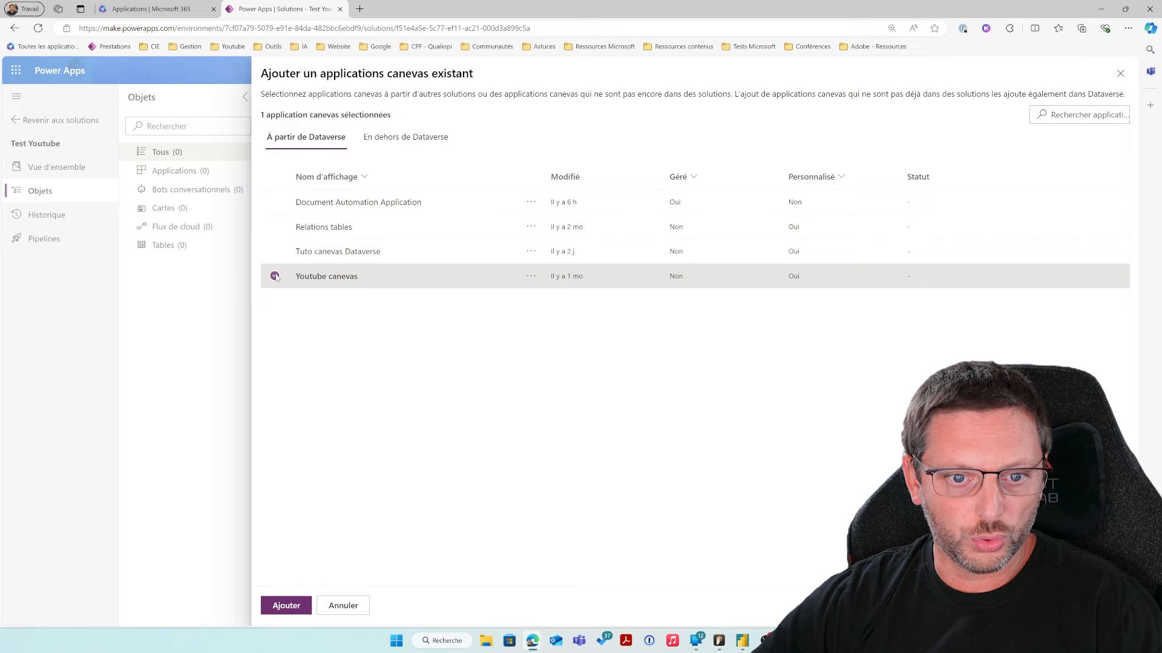
click(282, 607)
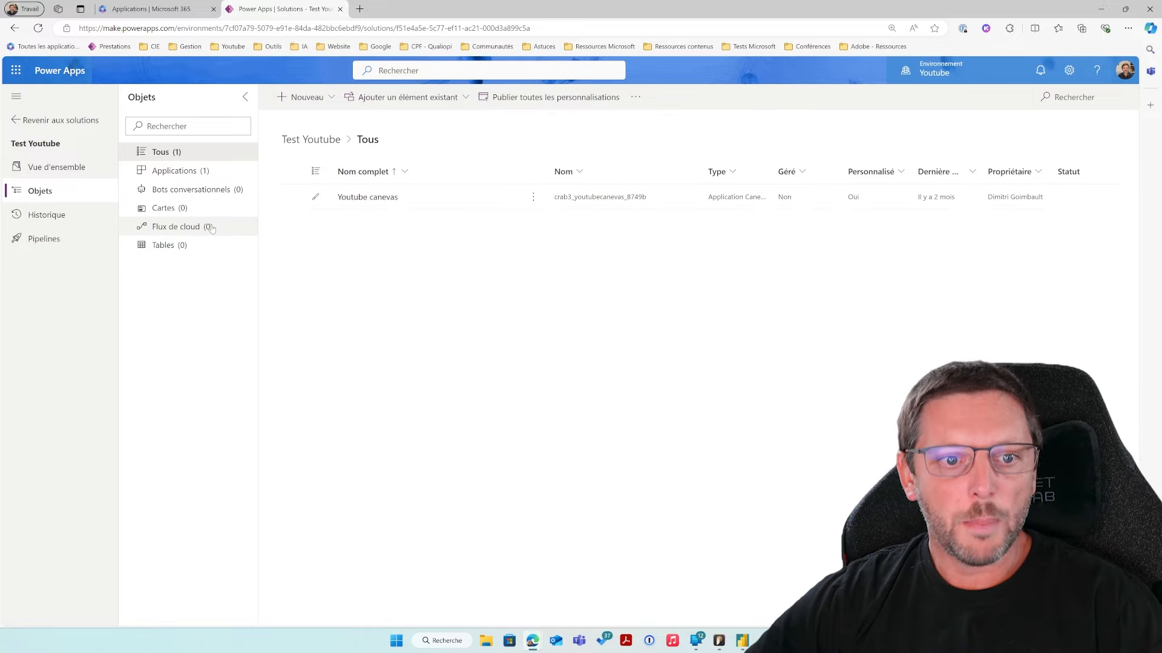
Add the existing cloud flows Signature and Création CSV from outside Dataverse to the solution
click(235, 228)
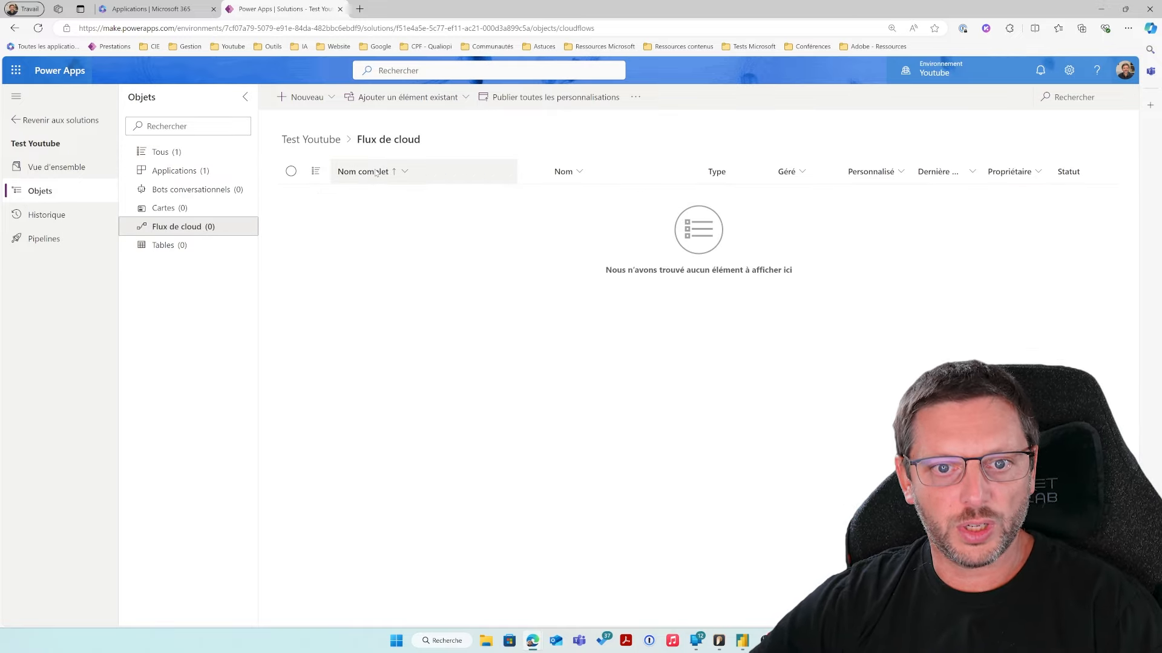
click(411, 97)
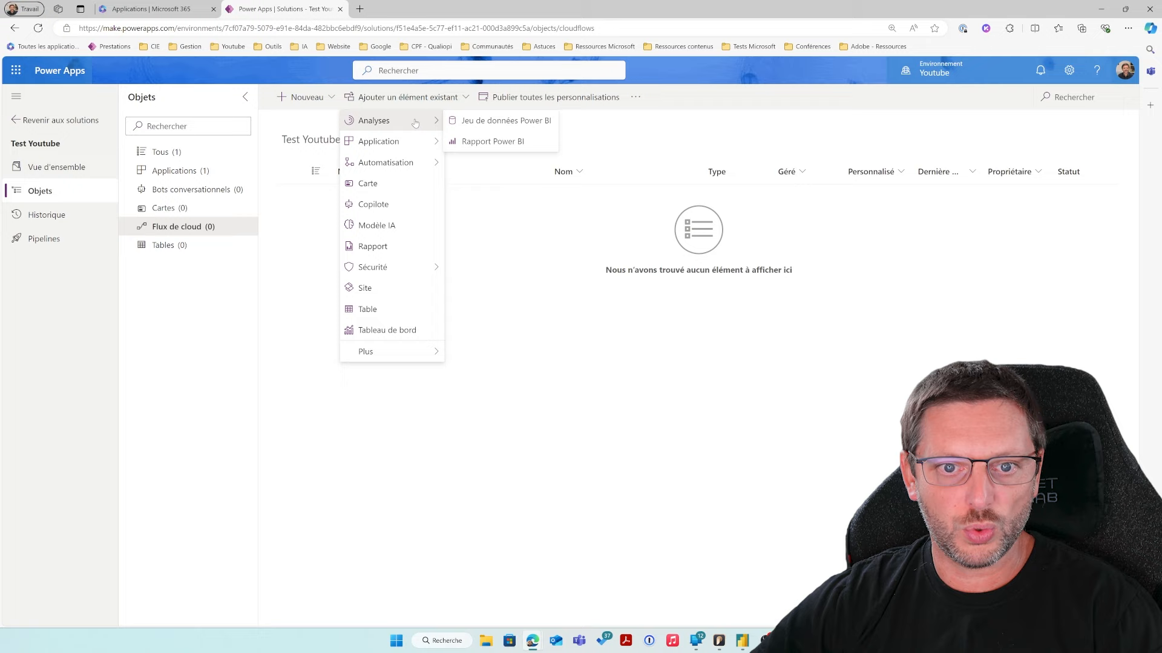
mouse_move(400, 165)
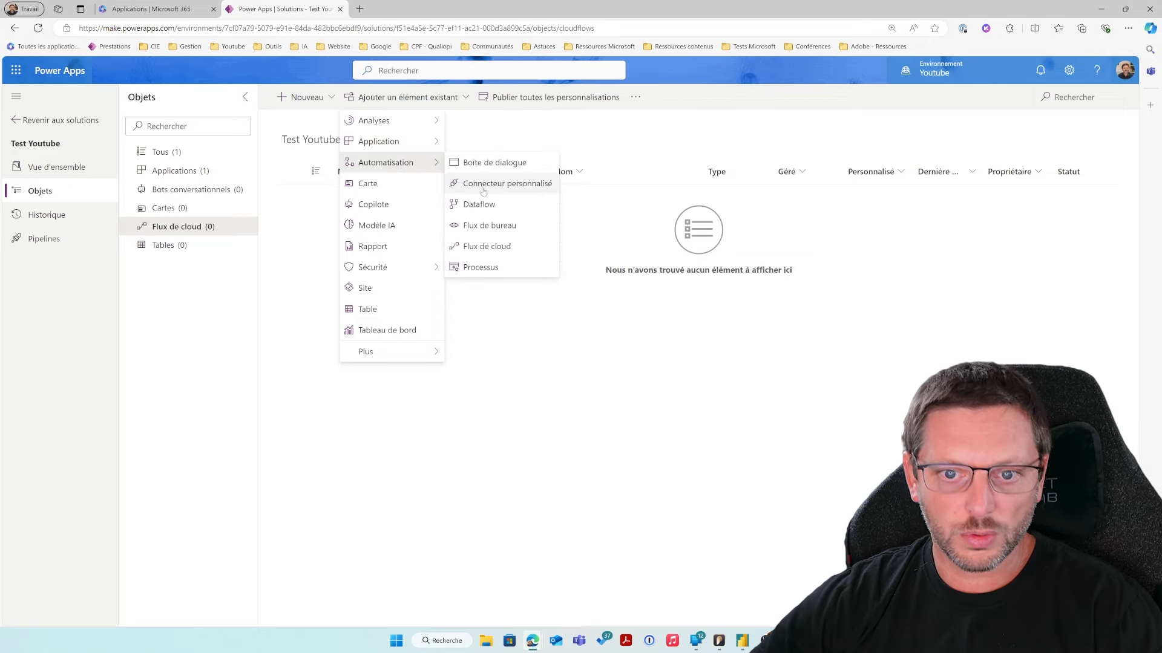
click(487, 248)
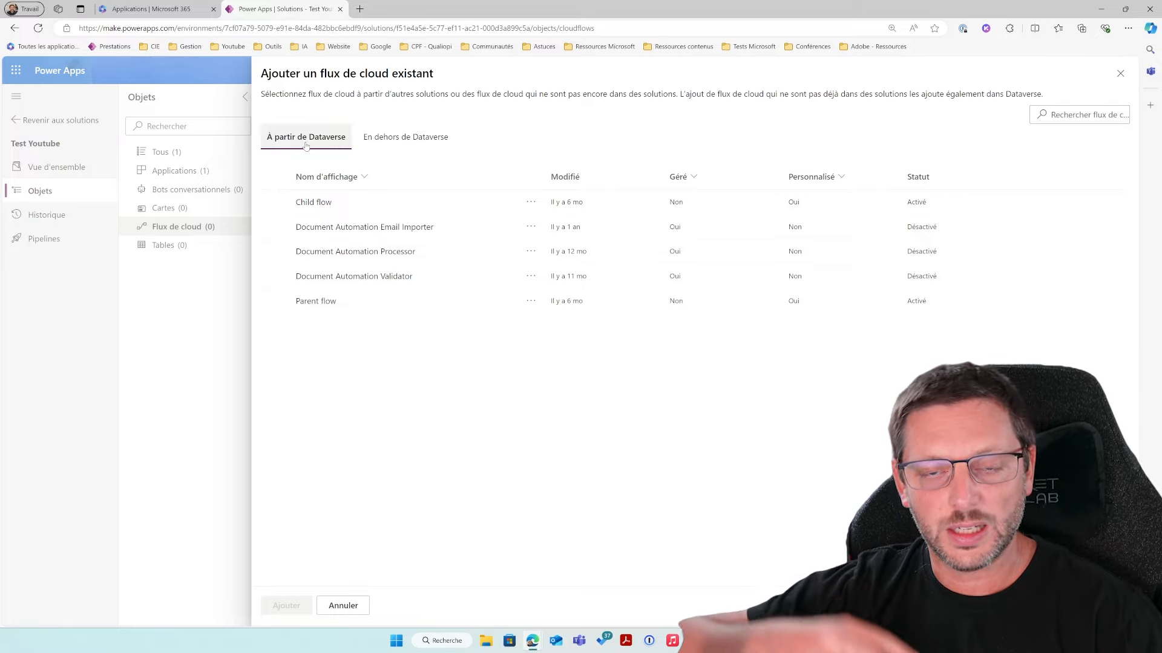
click(392, 140)
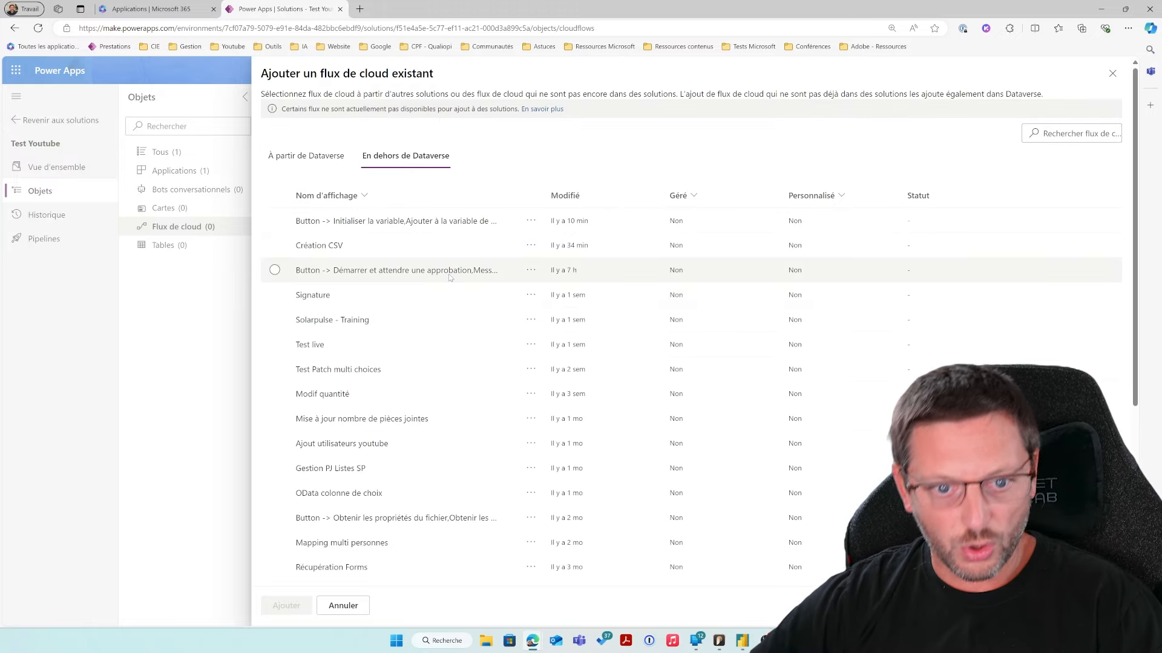
scroll(359, 378, down, 1)
scroll(359, 378, down, 5)
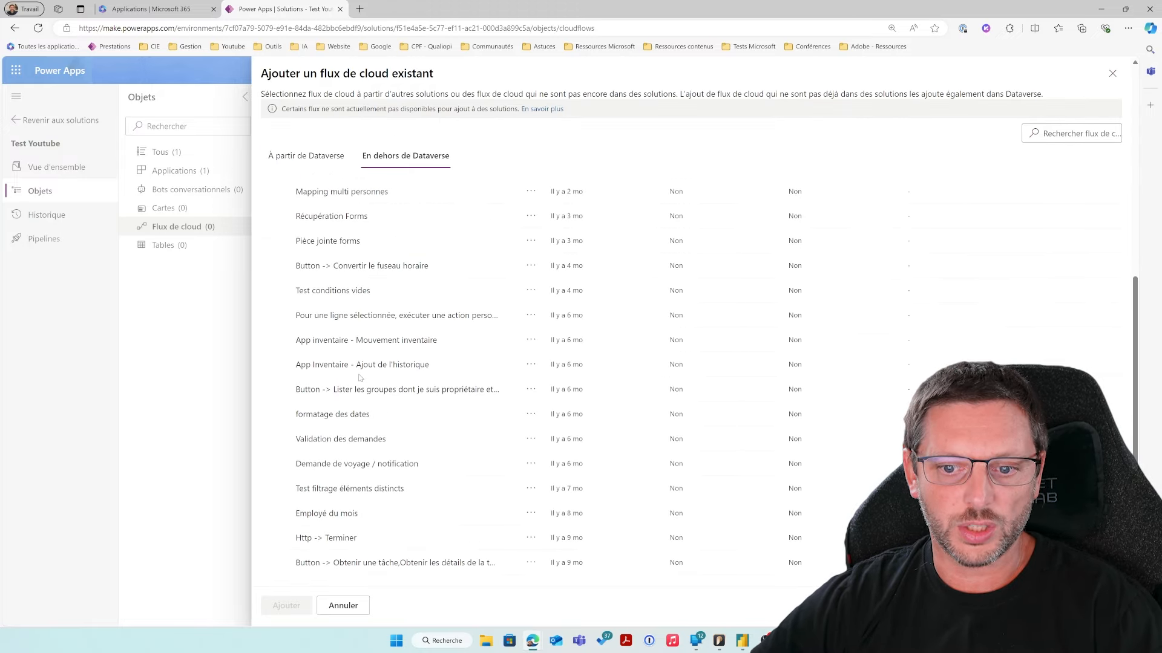
scroll(360, 379, up, 5)
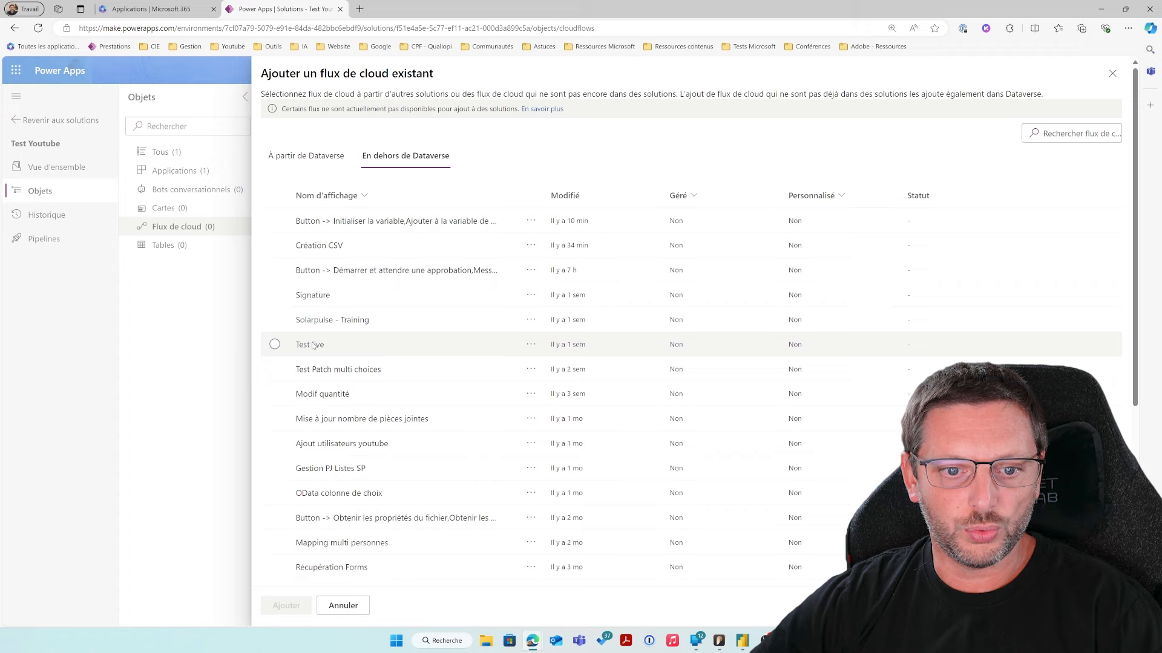
click(281, 300)
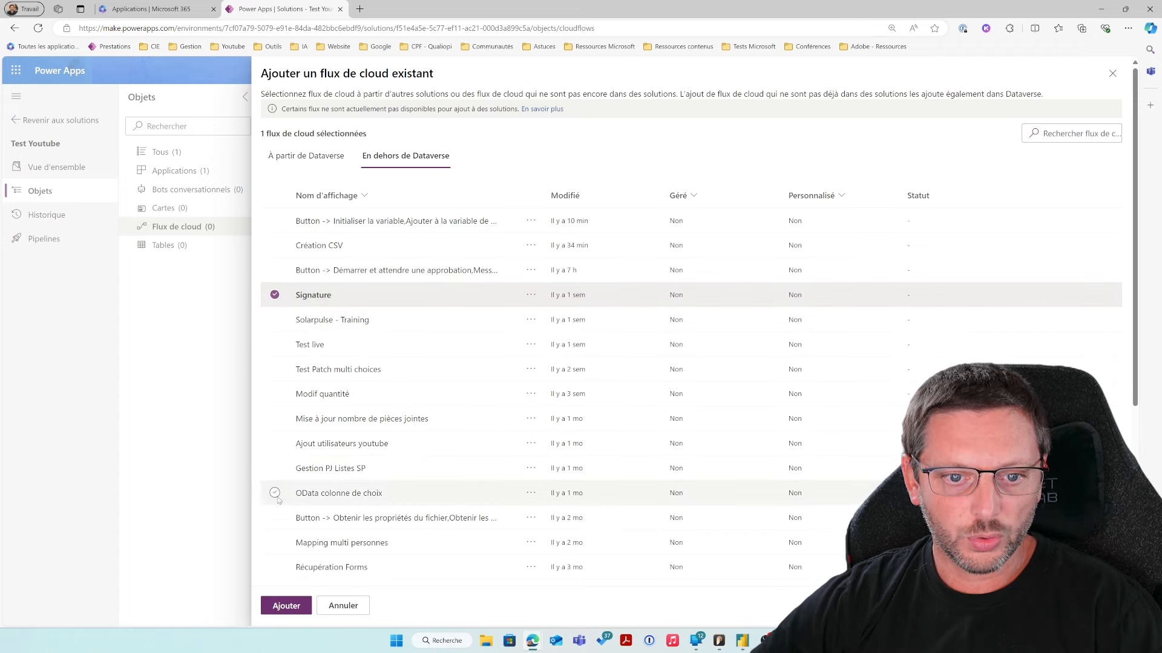
click(280, 247)
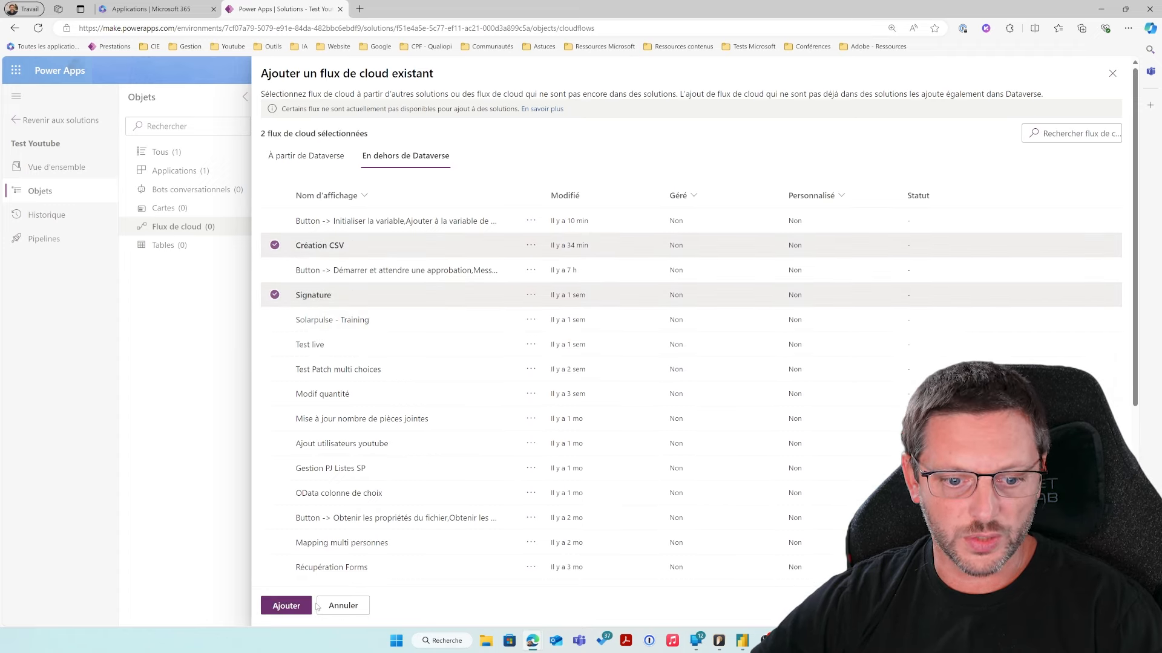
click(277, 610)
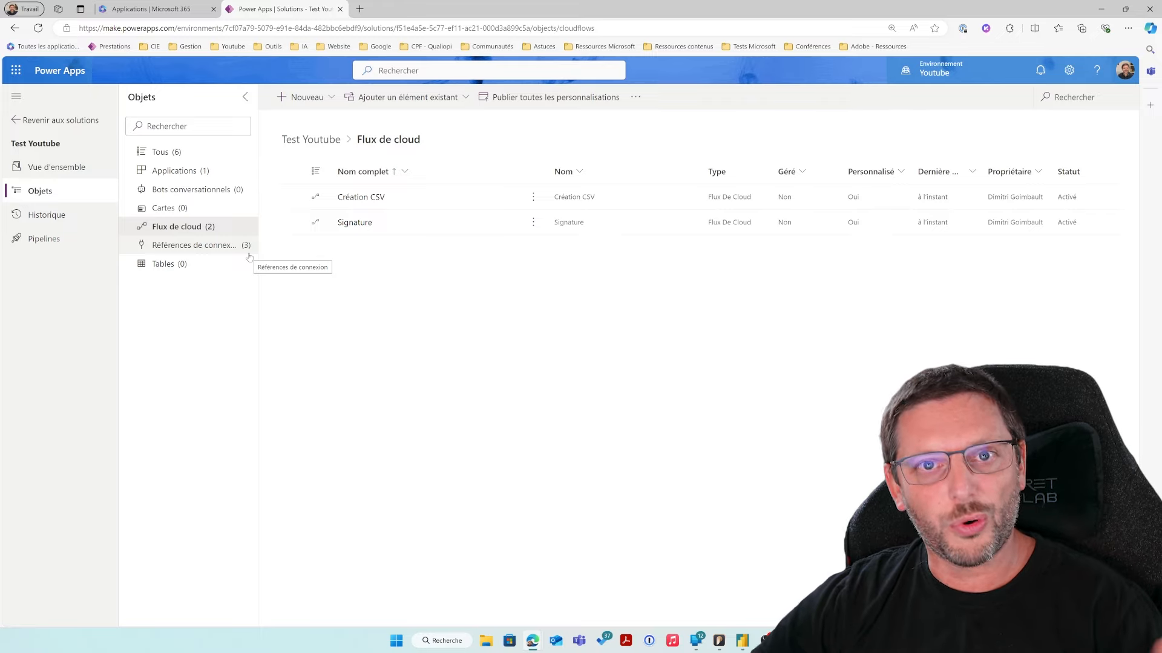
Add the existing tables Acheteur and Tuto Youtube to the solution with all their objects included
click(228, 267)
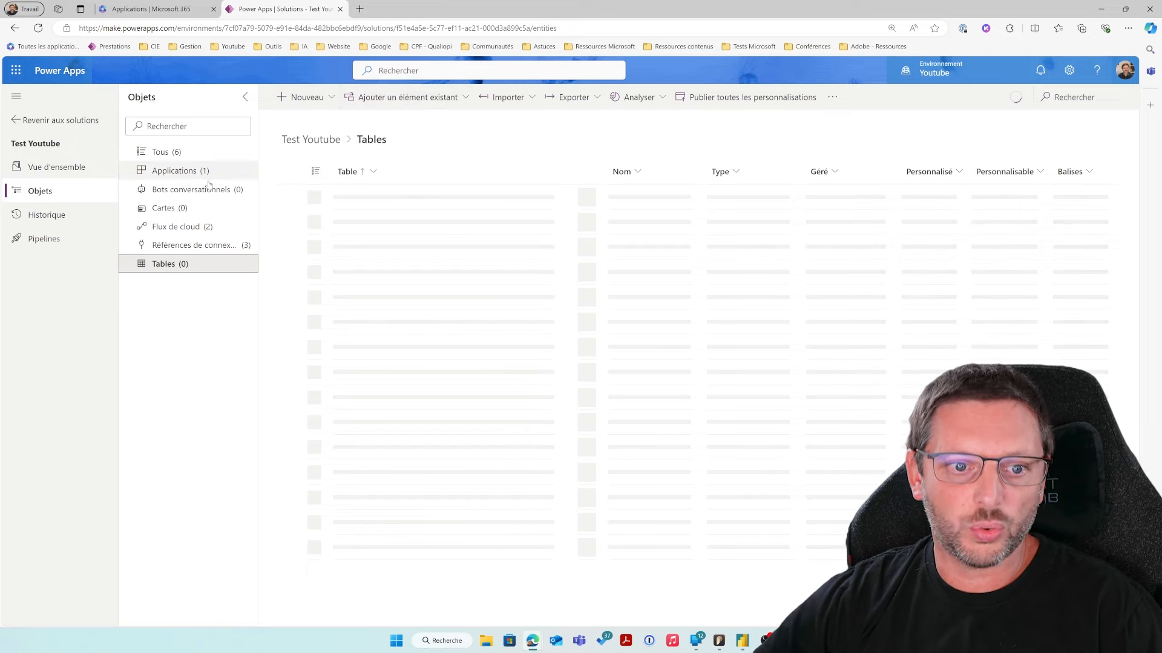
click(442, 102)
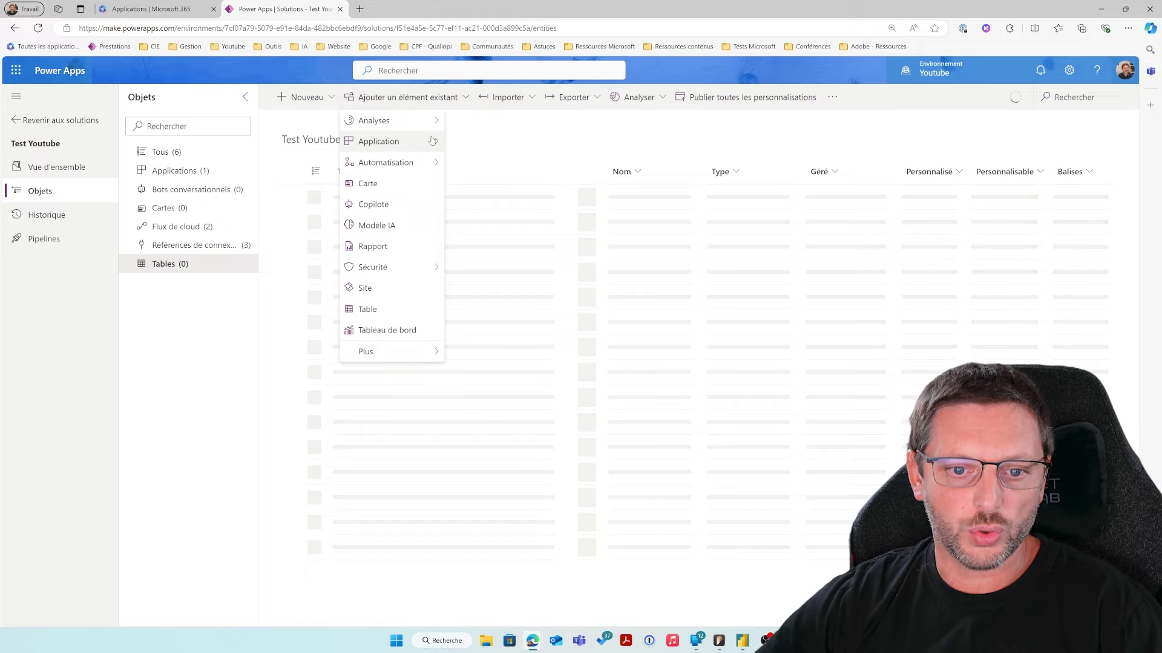
click(368, 309)
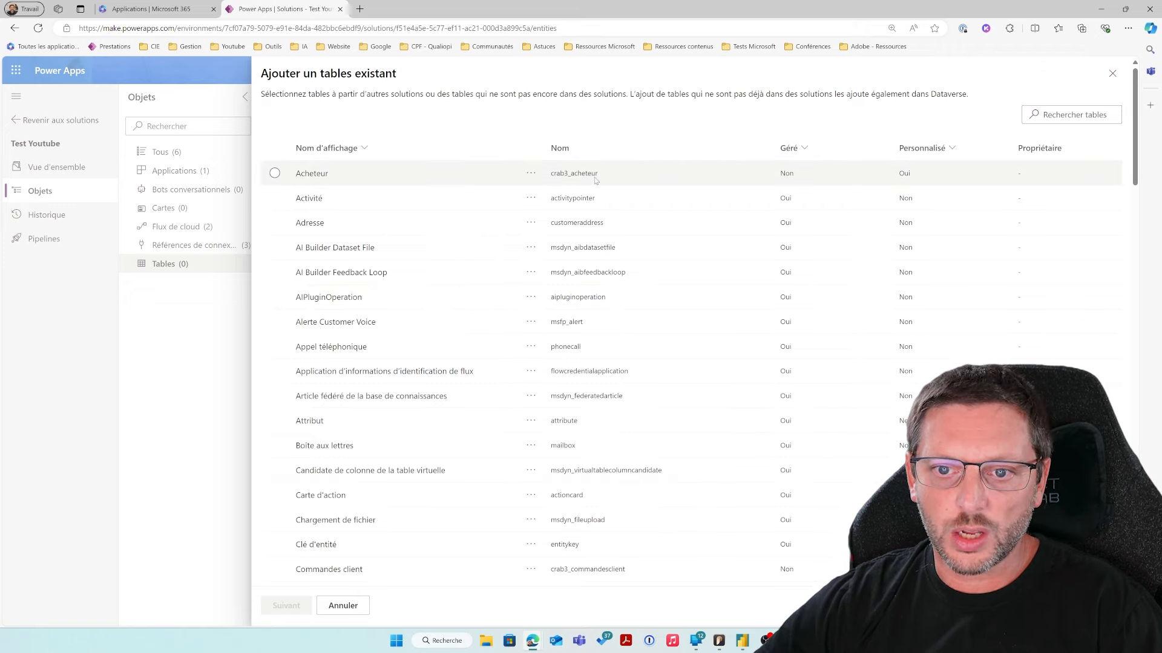
click(274, 173)
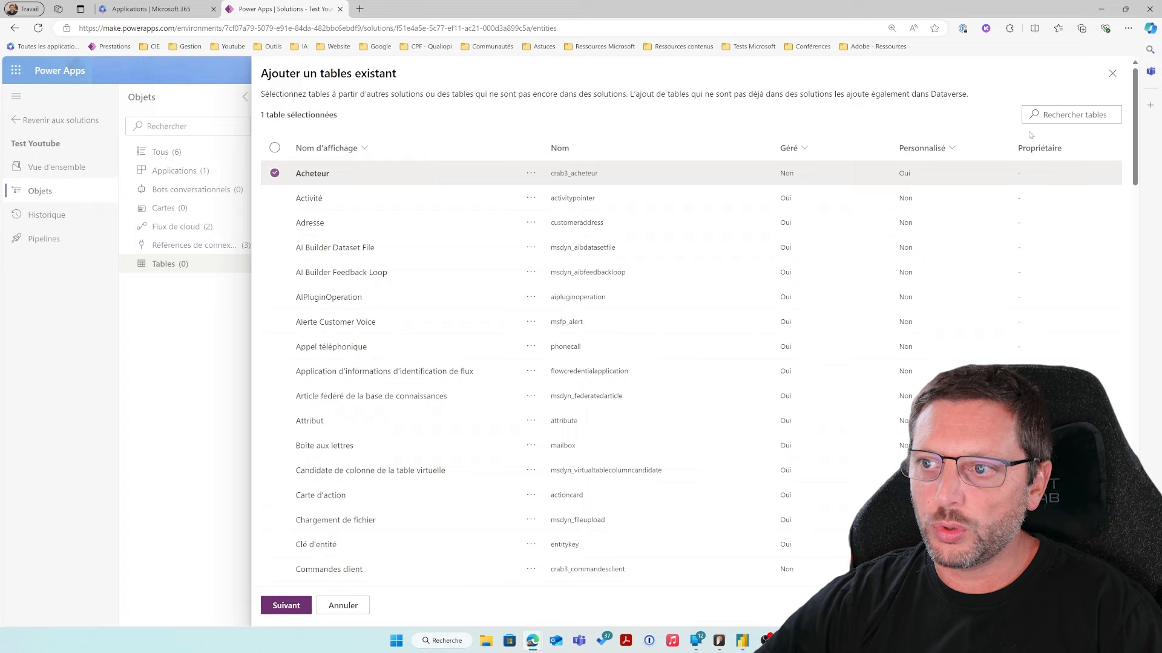
click(1063, 116)
text(youtube)
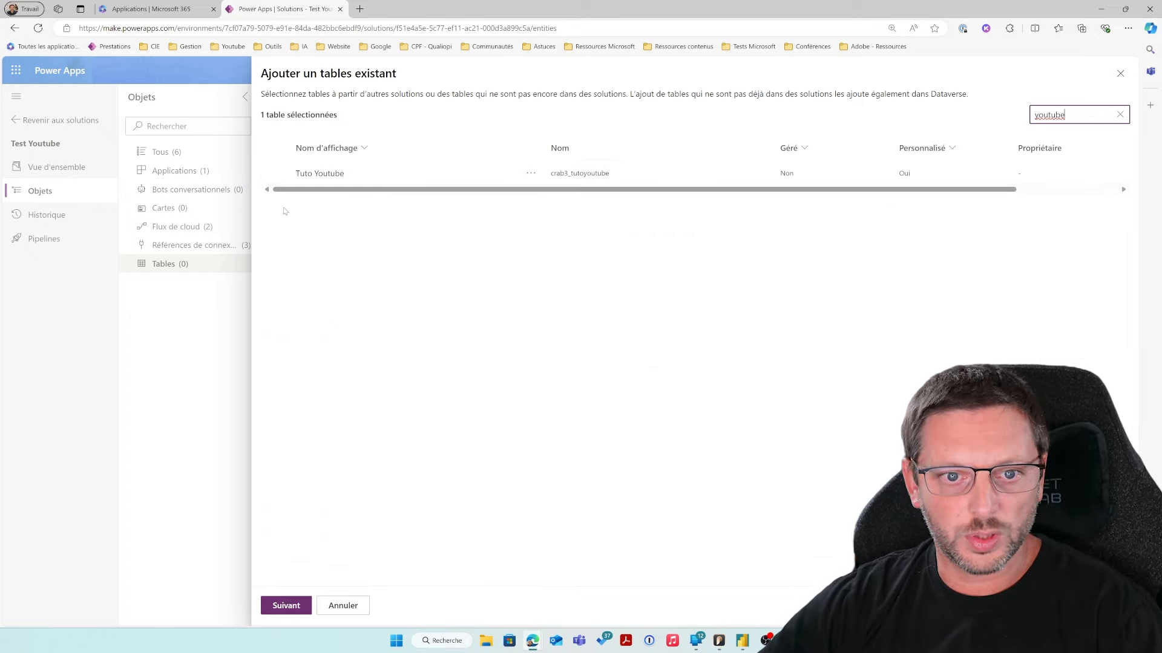
click(274, 173)
click(285, 605)
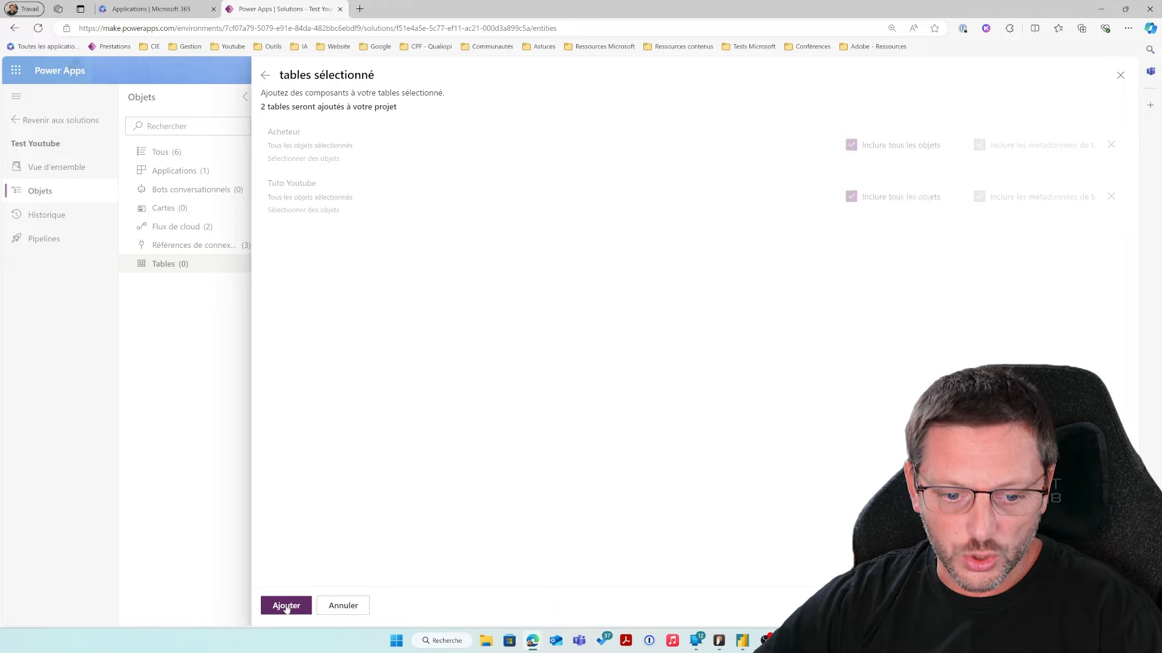
click(286, 605)
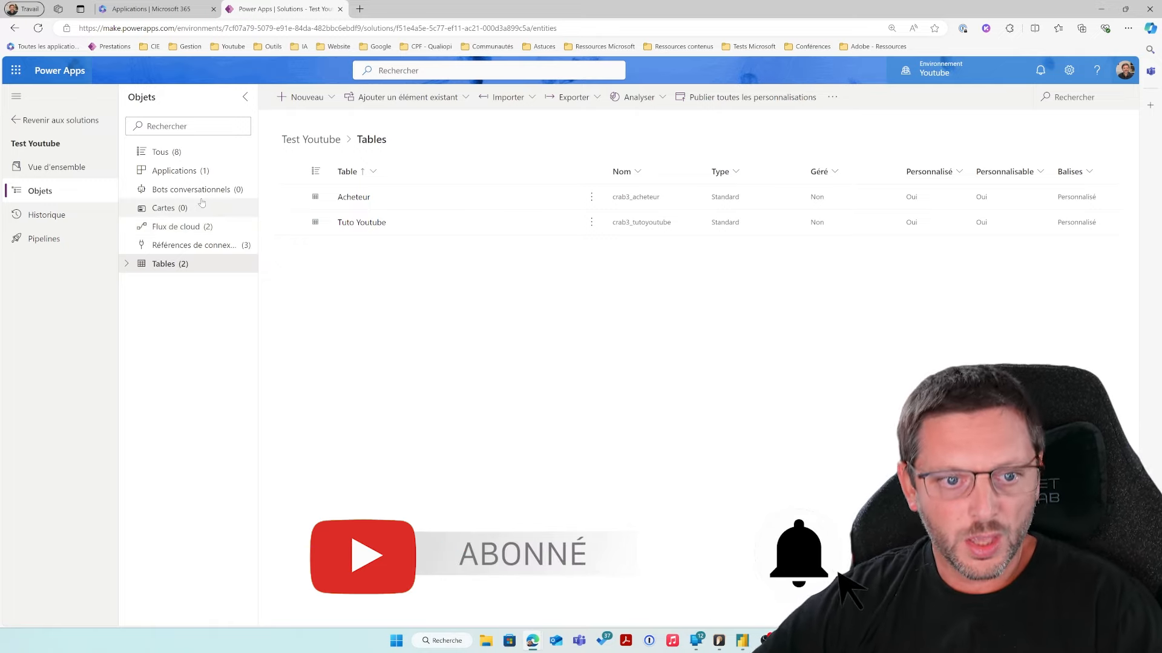
Review the solution's connection references and the existing connection references available to add, without adding any
click(221, 250)
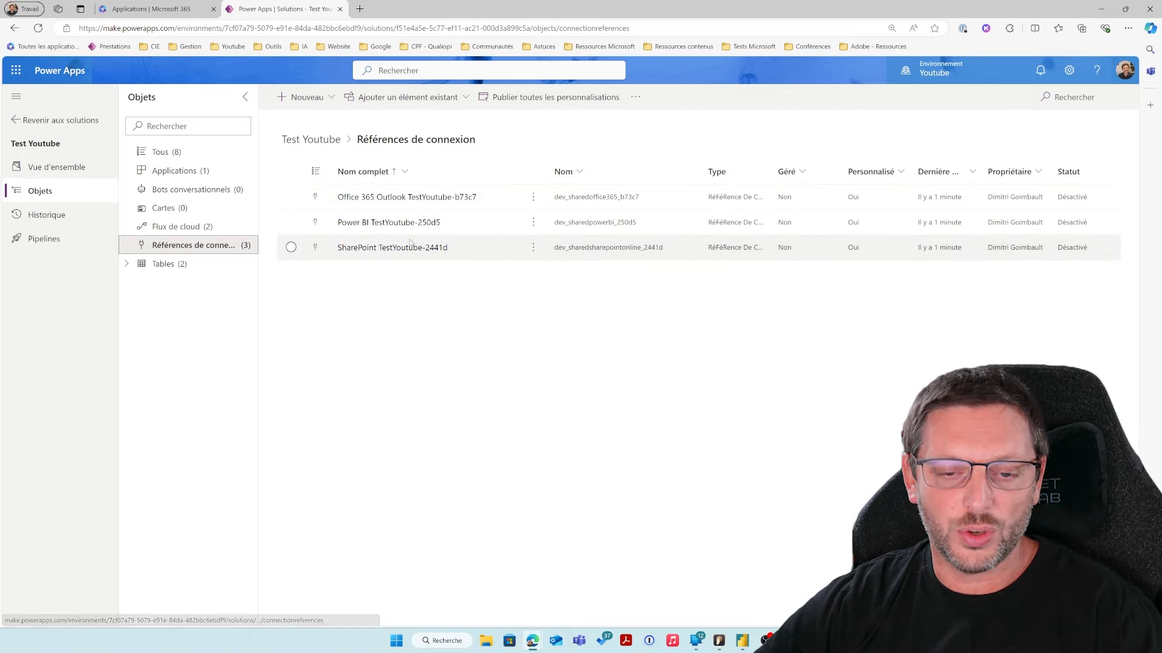
click(454, 100)
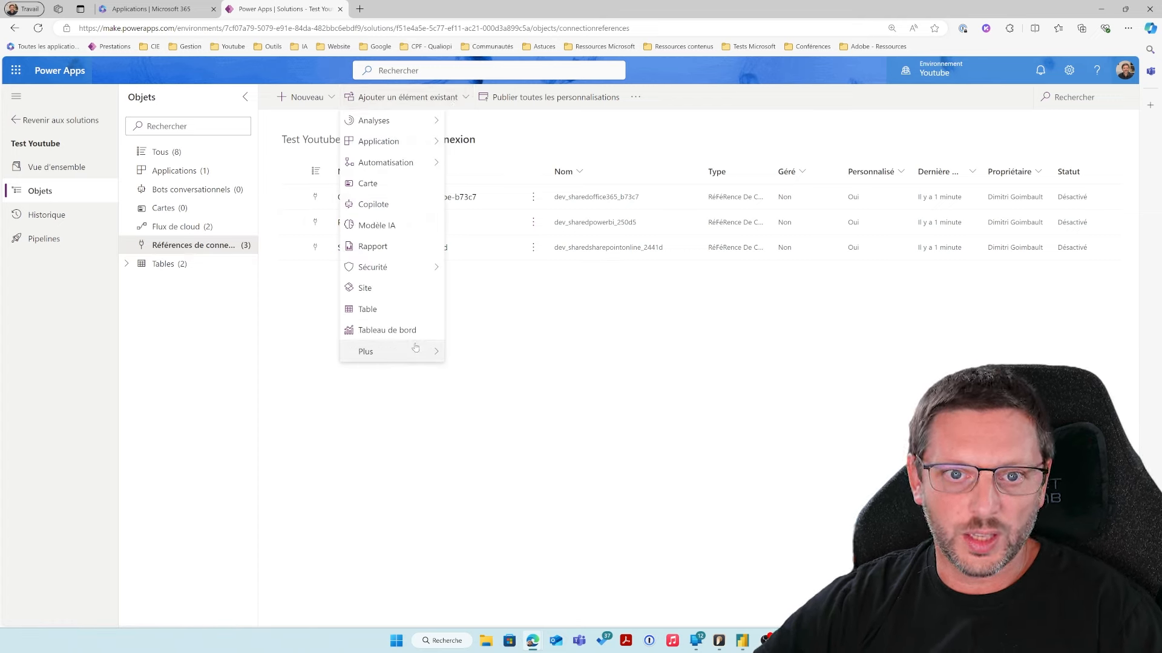
mouse_move(411, 350)
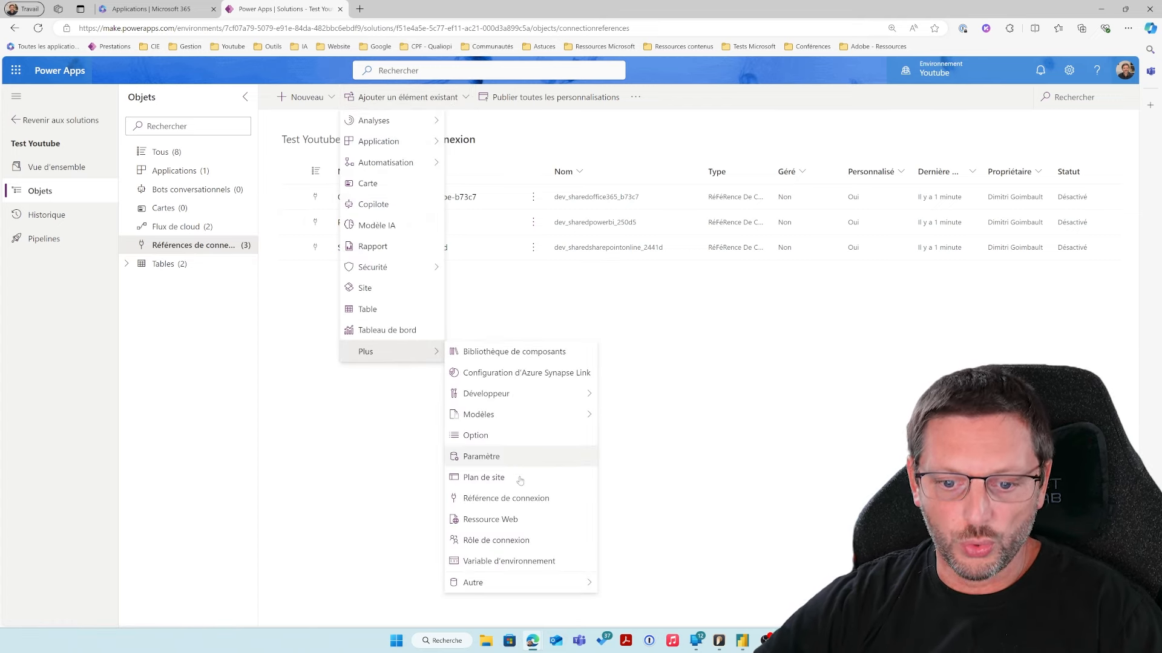
click(505, 498)
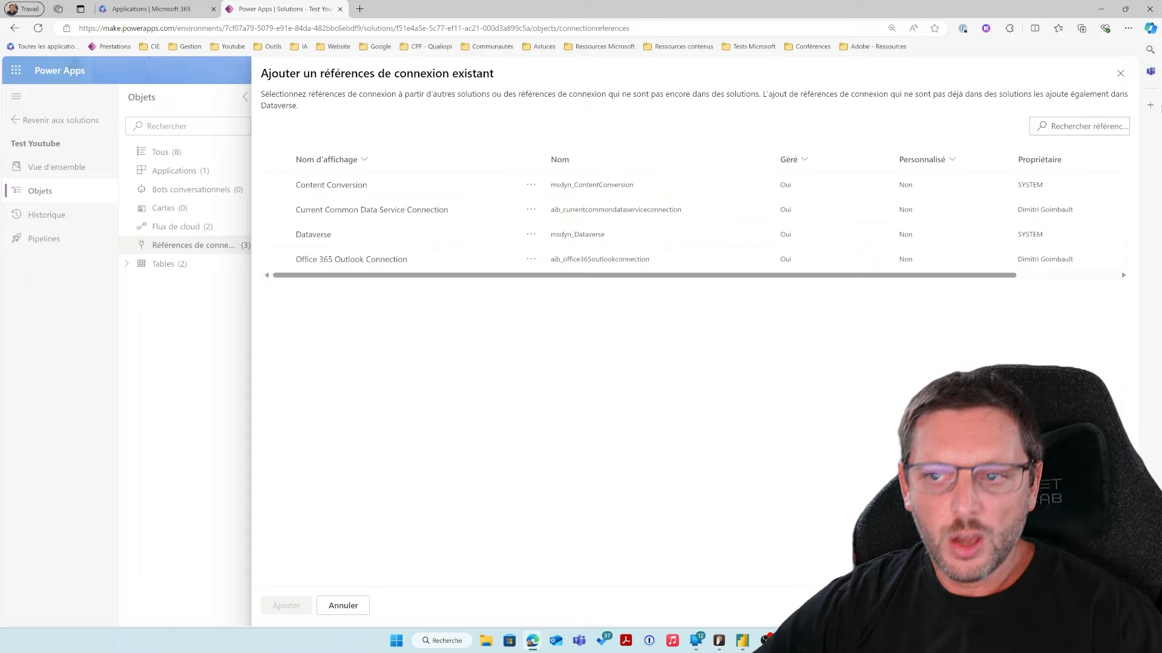
click(1120, 73)
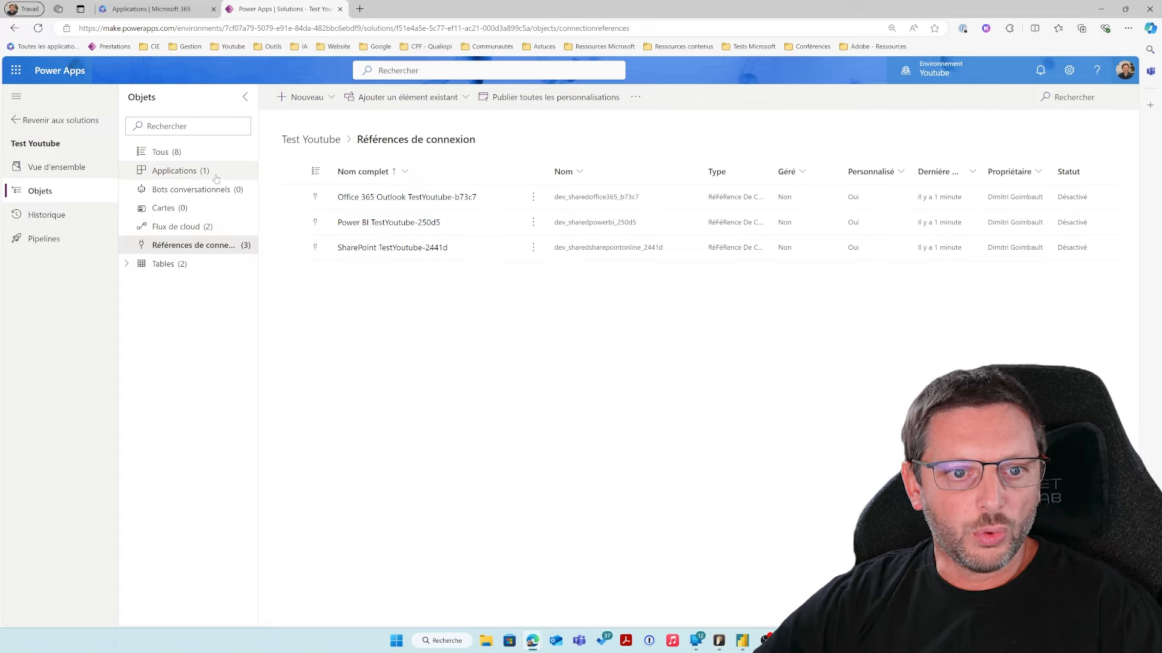
Examine the Tuto Youtube table's components in the solution and check which existing subcomponents can be added
click(195, 274)
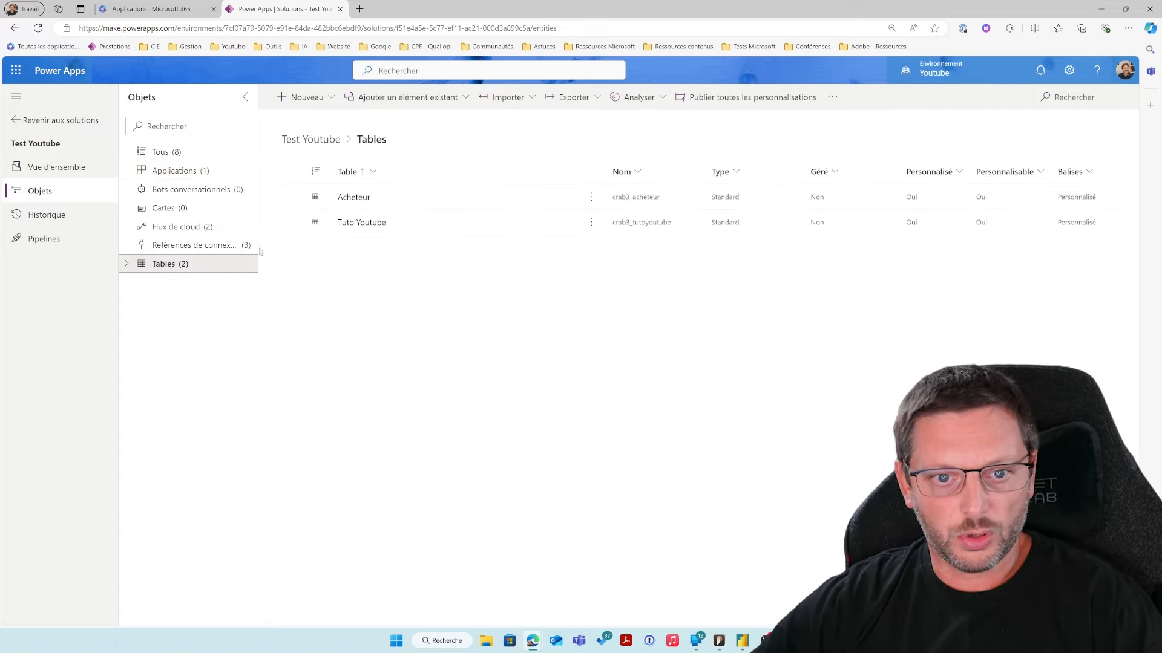
click(126, 264)
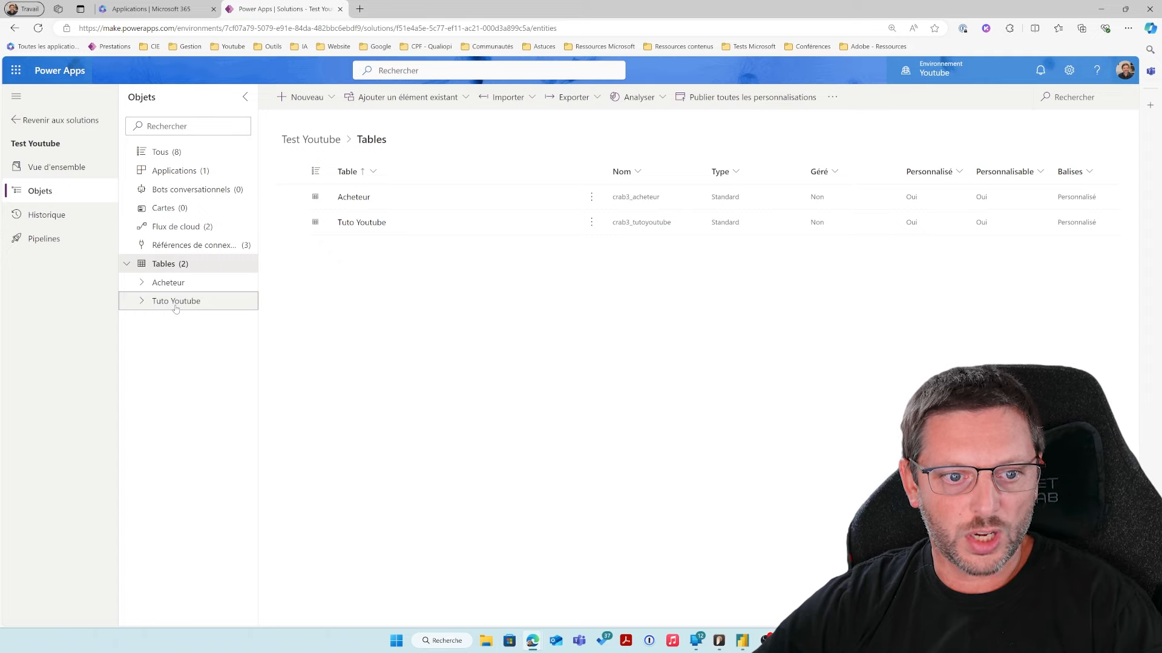
click(144, 301)
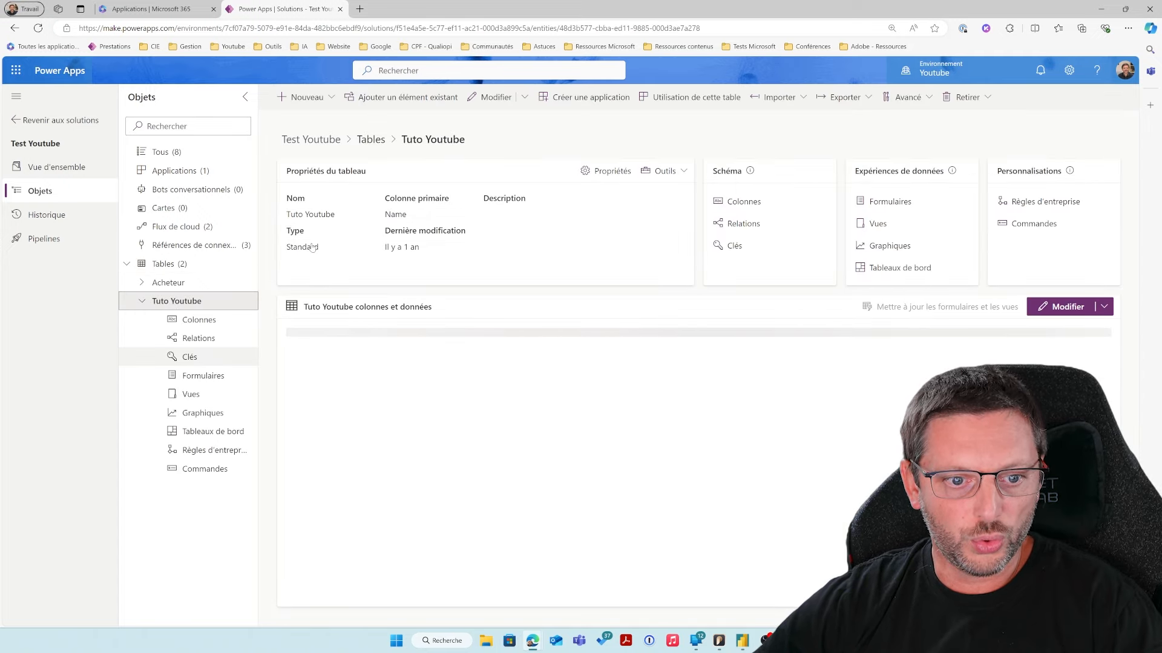
click(426, 107)
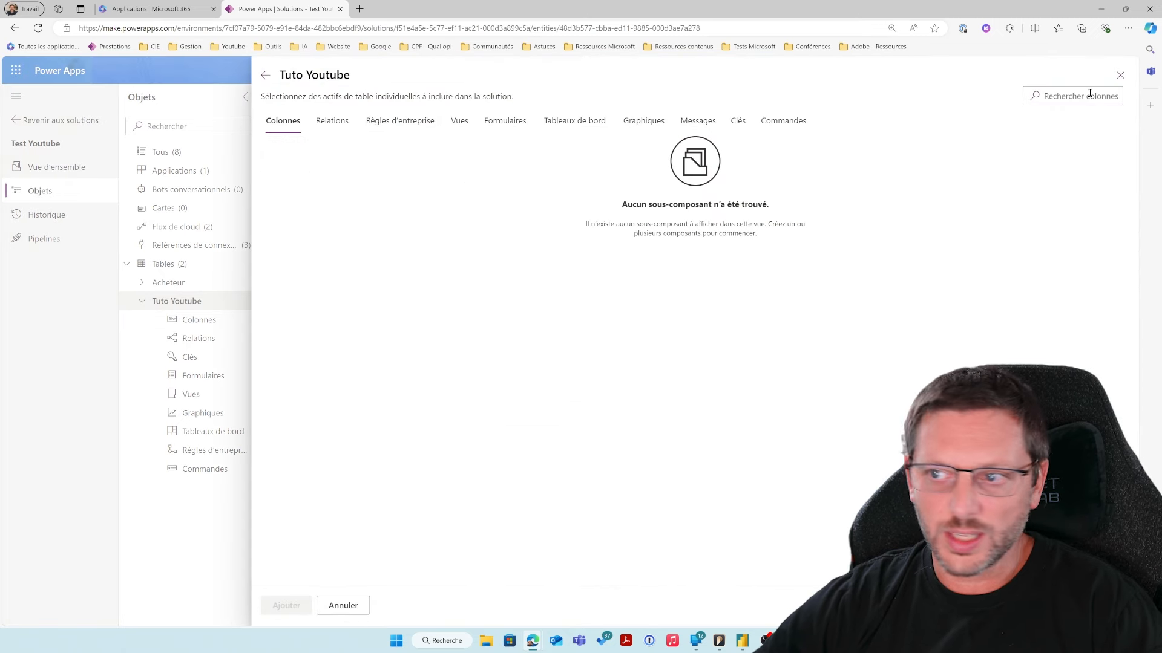
click(1120, 75)
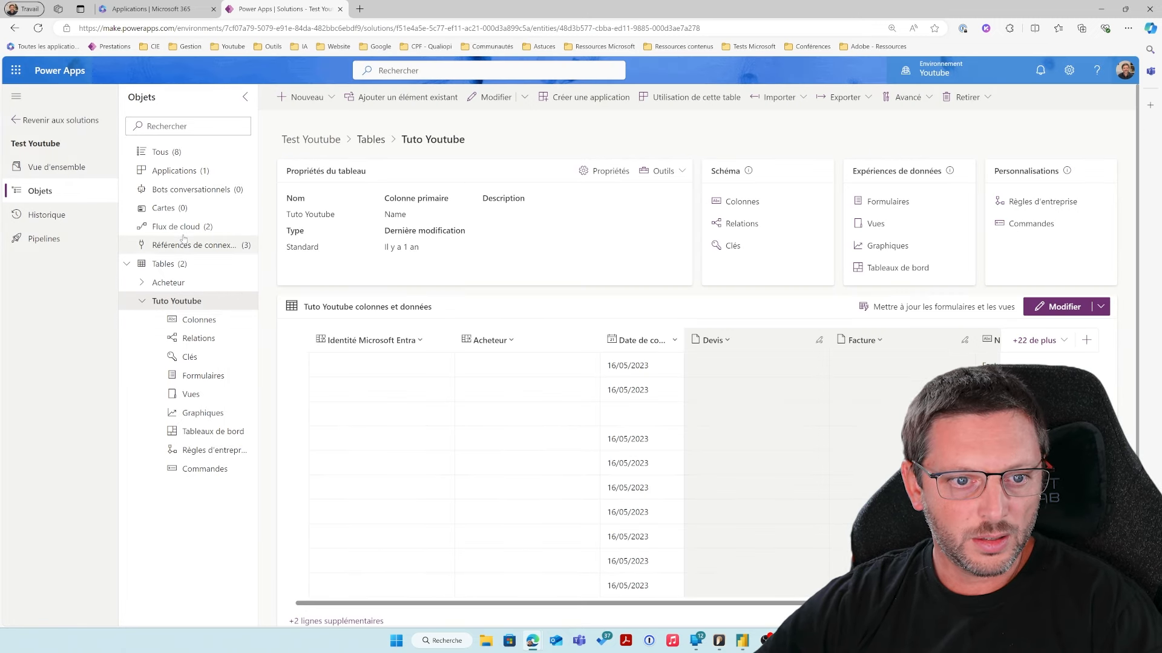
Add the existing custom choice Articles to the solution
click(173, 152)
click(441, 98)
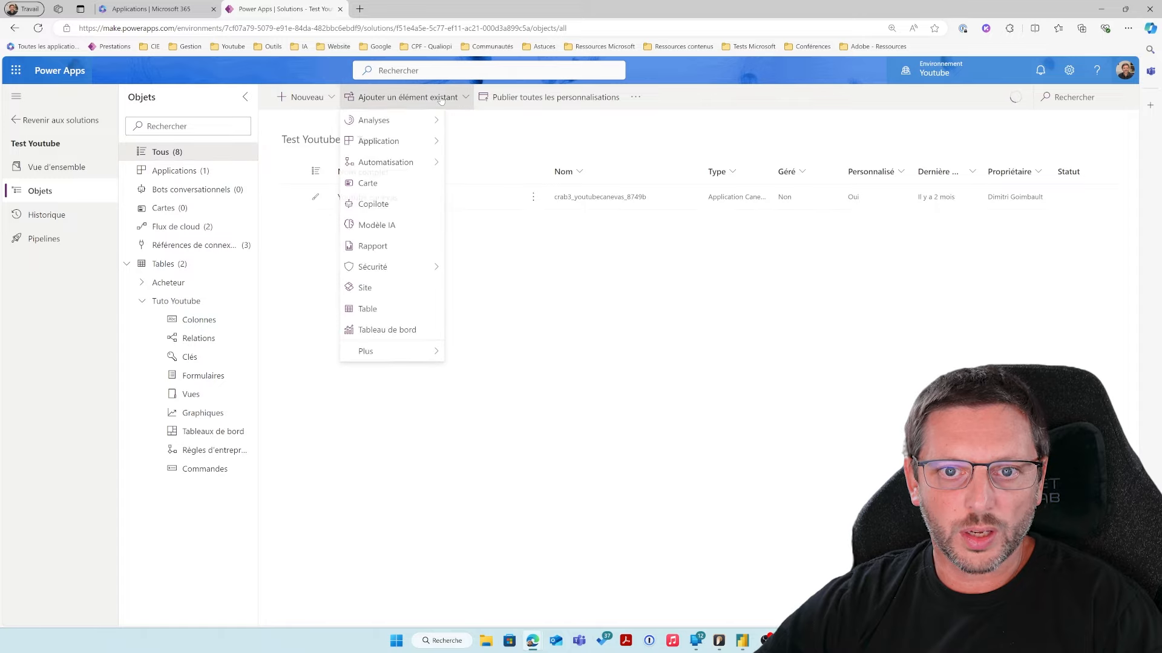
mouse_move(387, 351)
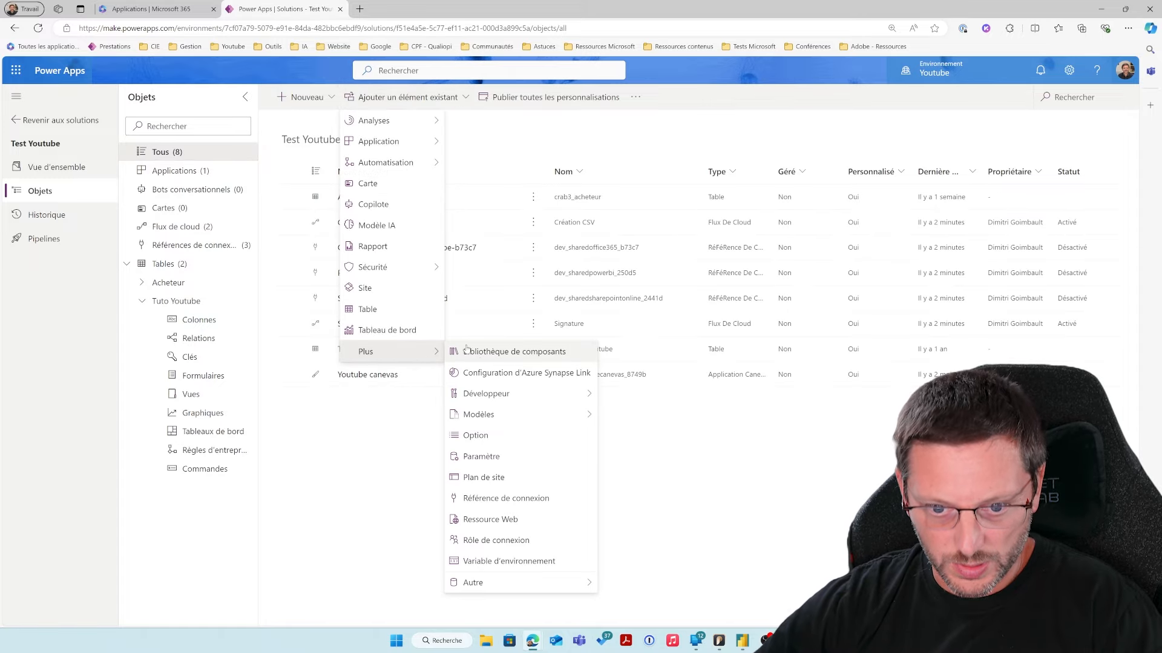
click(475, 435)
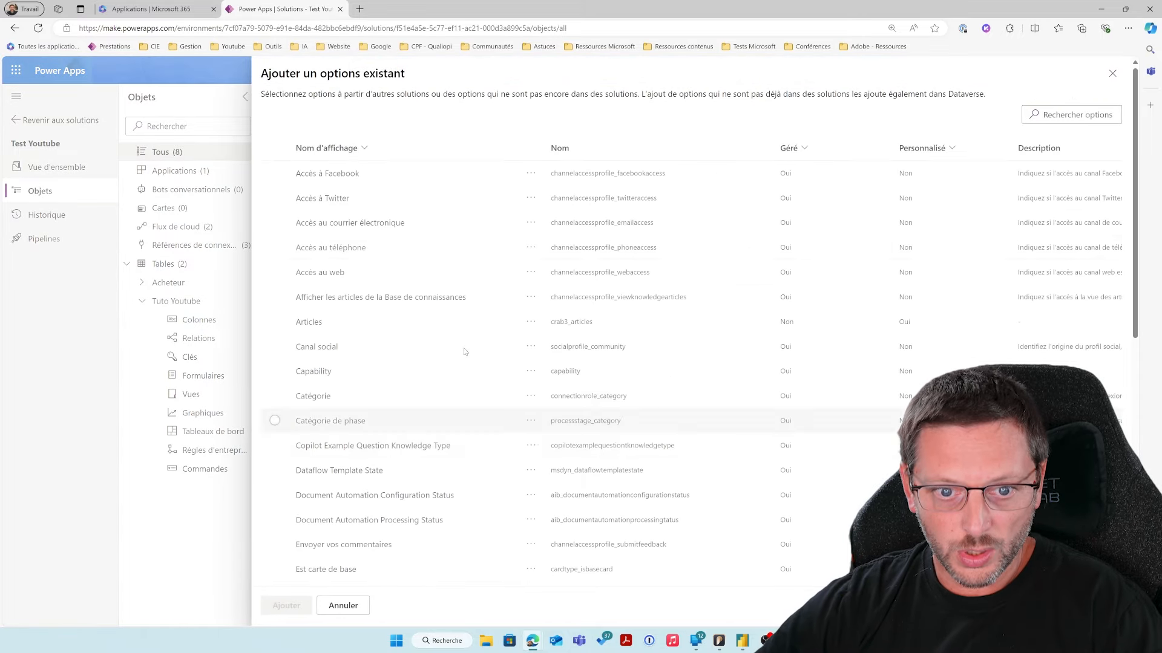
scroll(460, 327, down, 3)
scroll(460, 312, down, 4)
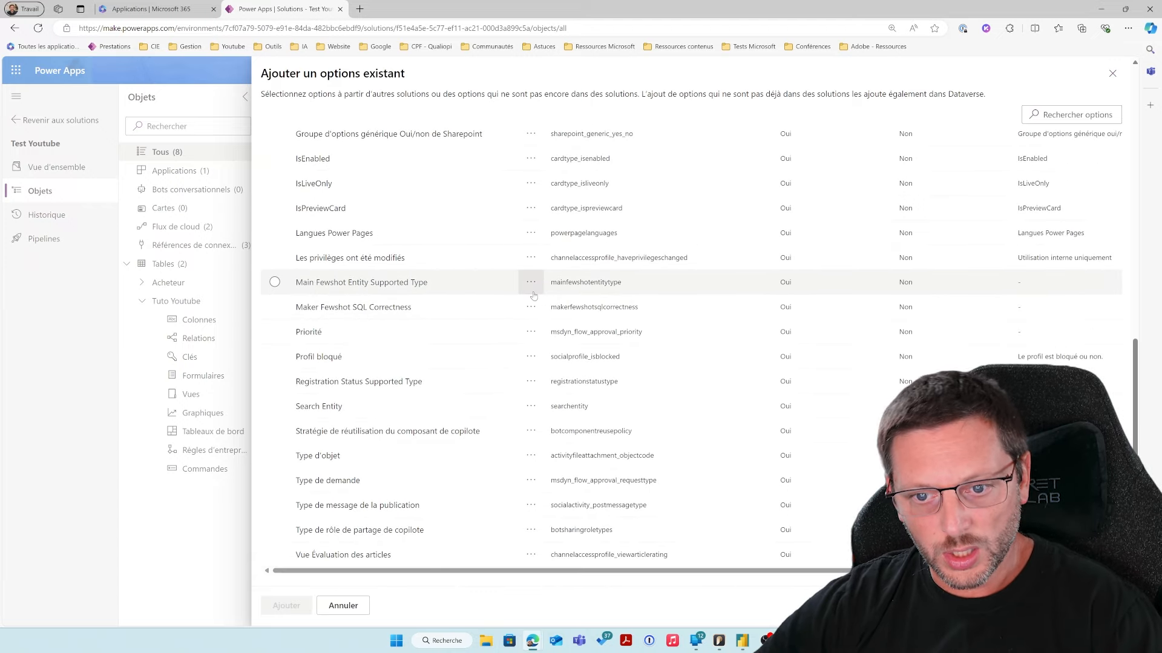
scroll(531, 281, up, 1)
scroll(533, 297, up, 4)
scroll(533, 297, up, 5)
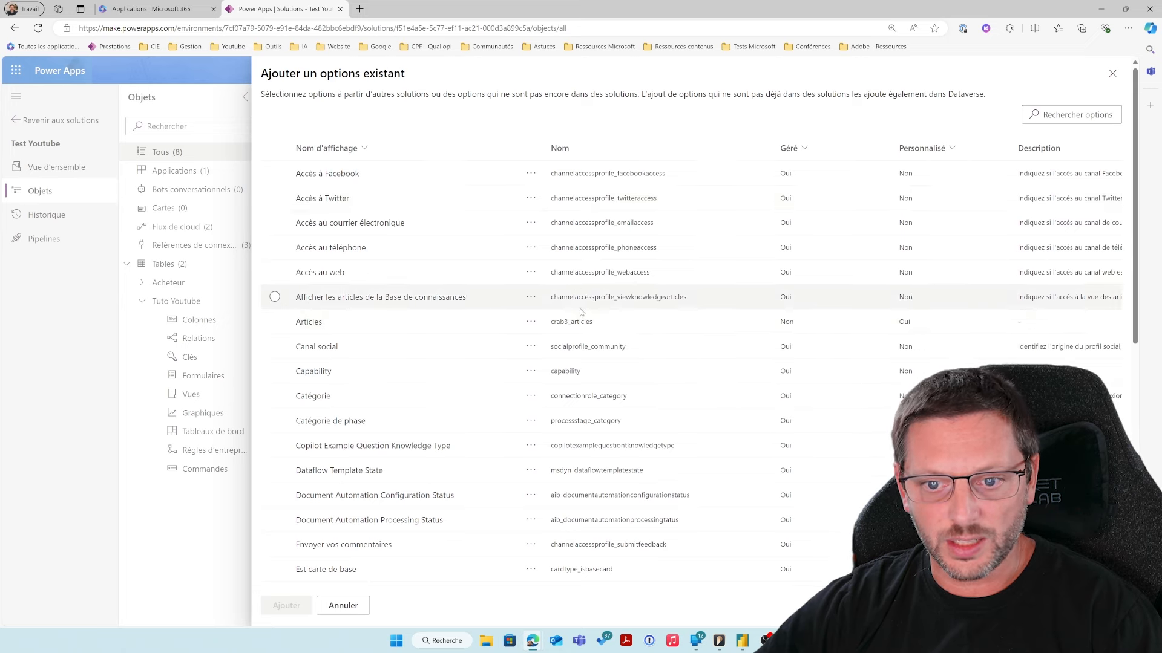
click(275, 322)
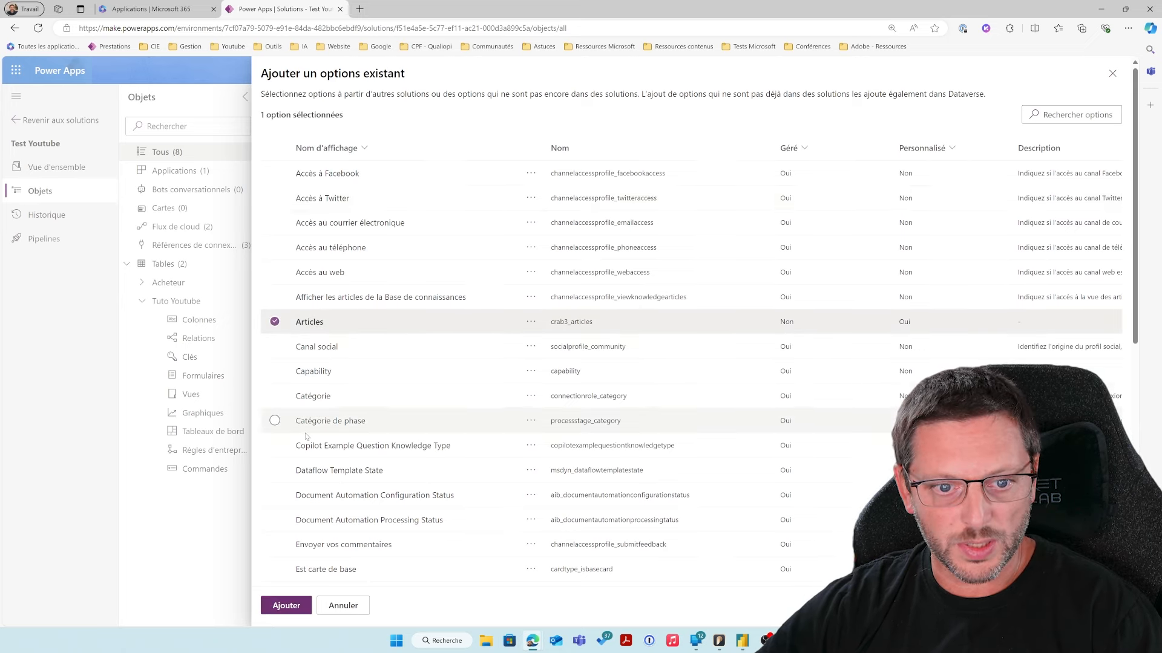
click(286, 606)
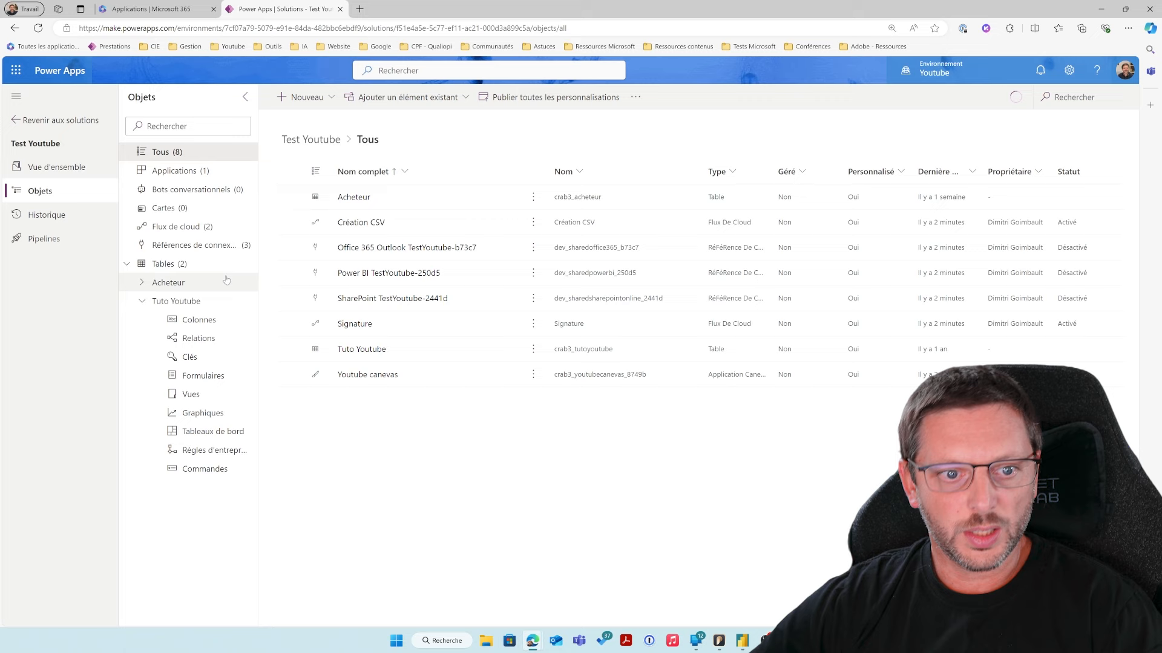
Inspect the labels and values of the Articles choice in the solution, then close its editing pane
click(205, 251)
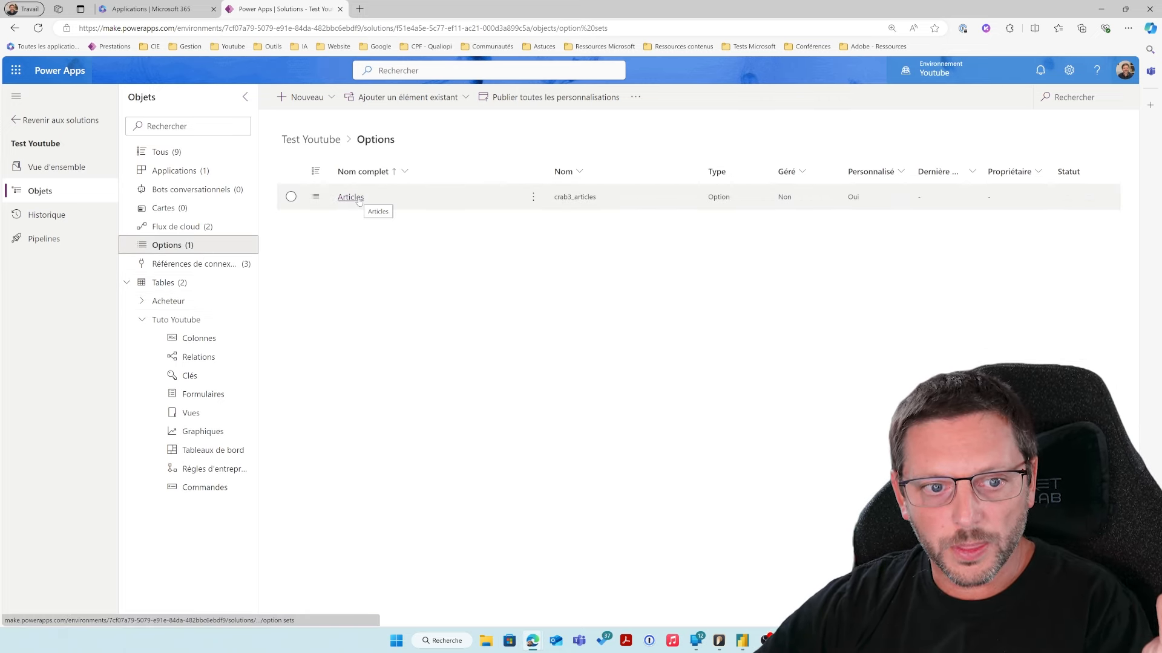
click(357, 199)
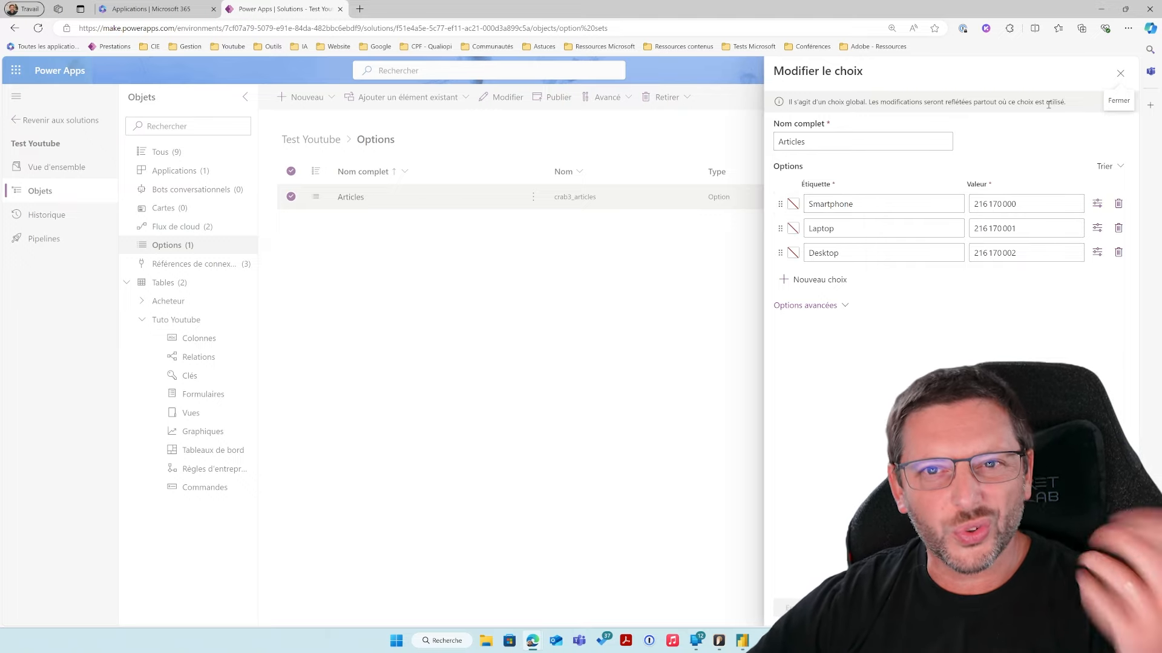
click(1120, 74)
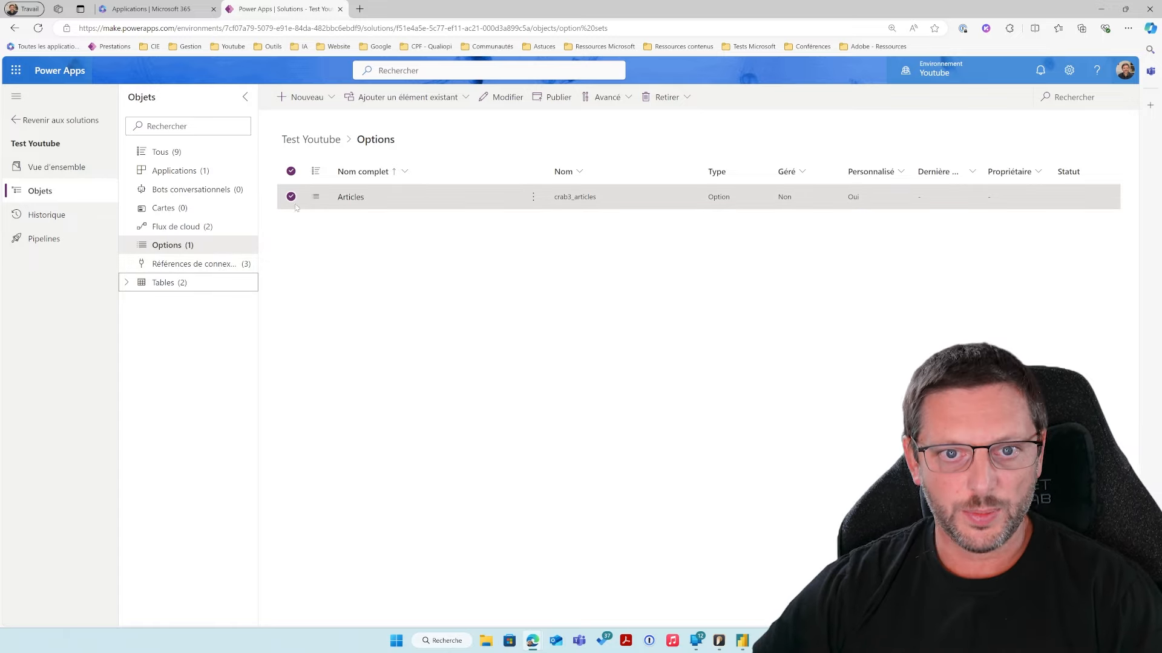
click(330, 98)
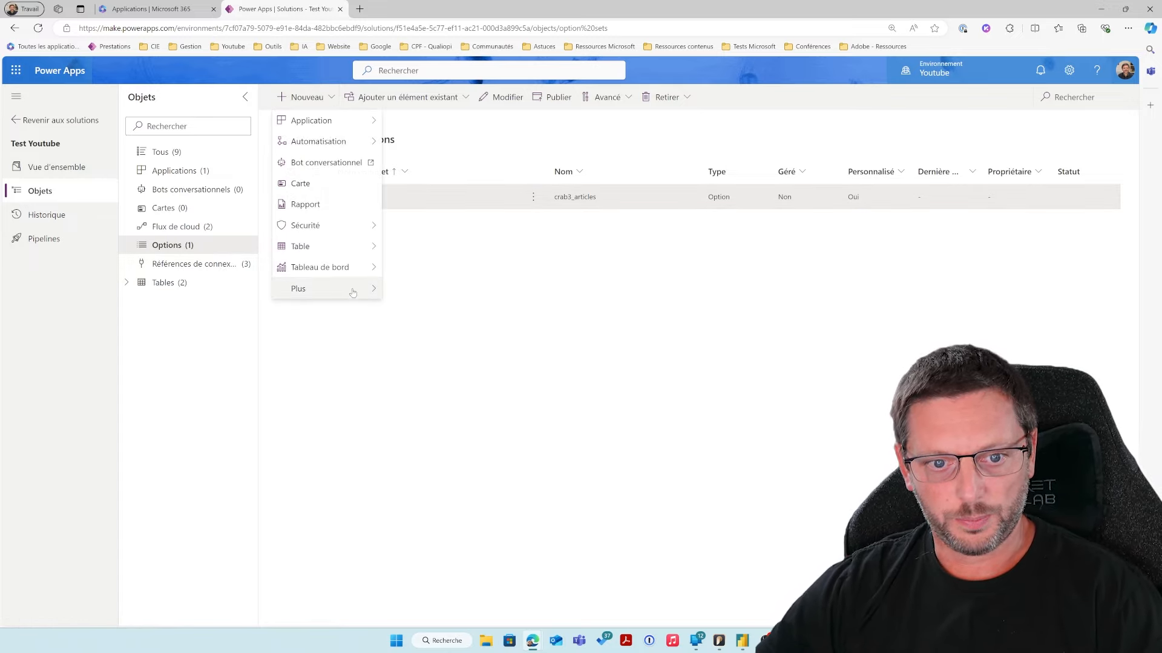
mouse_move(374, 289)
click(439, 256)
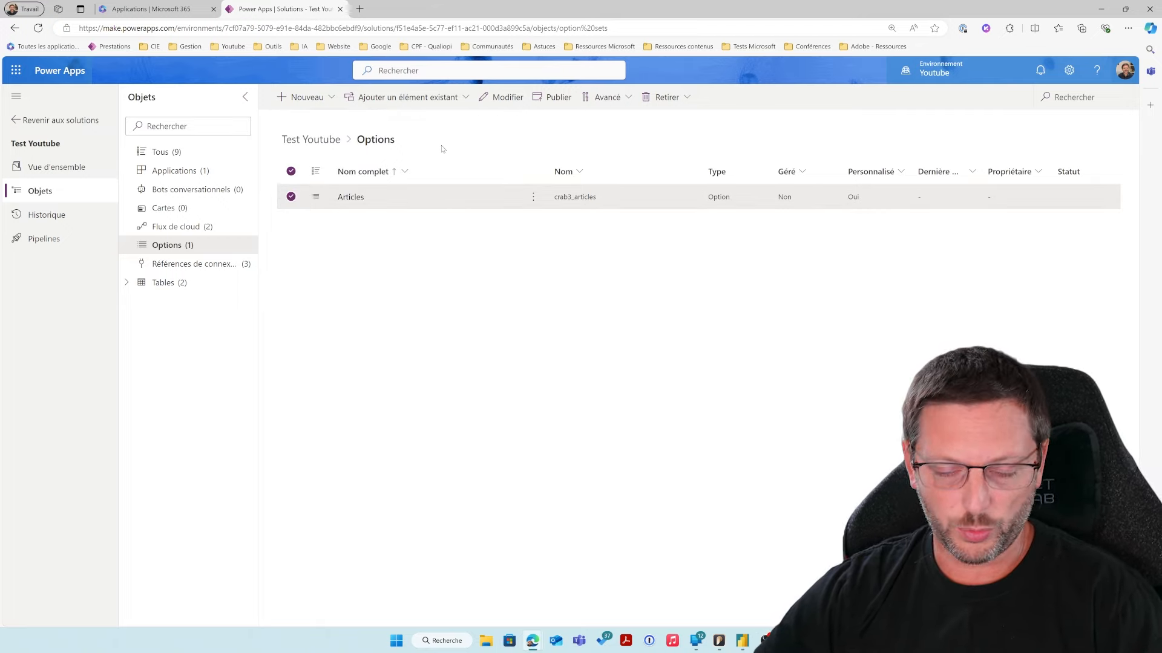
Add the first of the two existing custom Youtube SharePoint environment variables to the solution, including its definition but not its current value
click(380, 108)
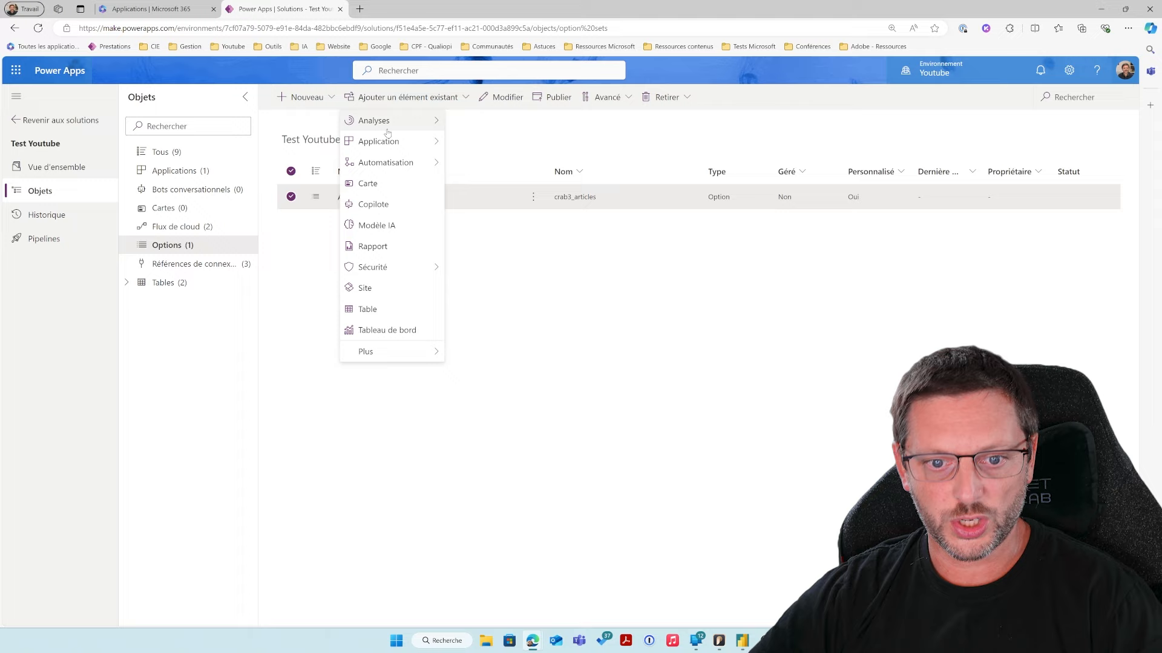
mouse_move(404, 354)
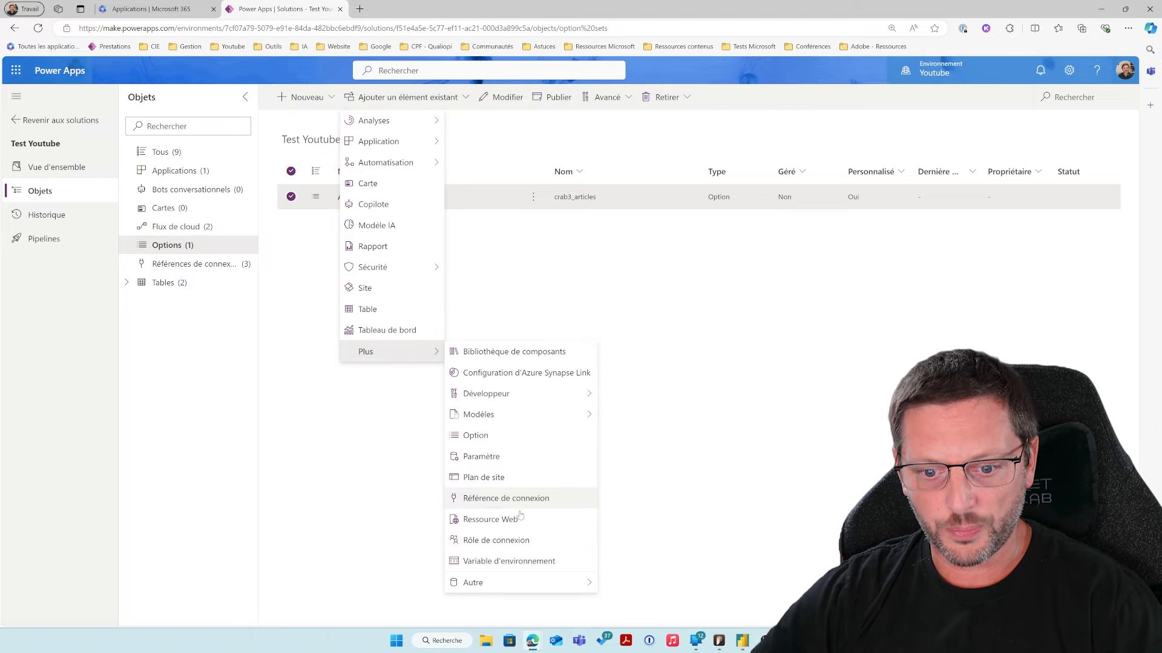
click(547, 561)
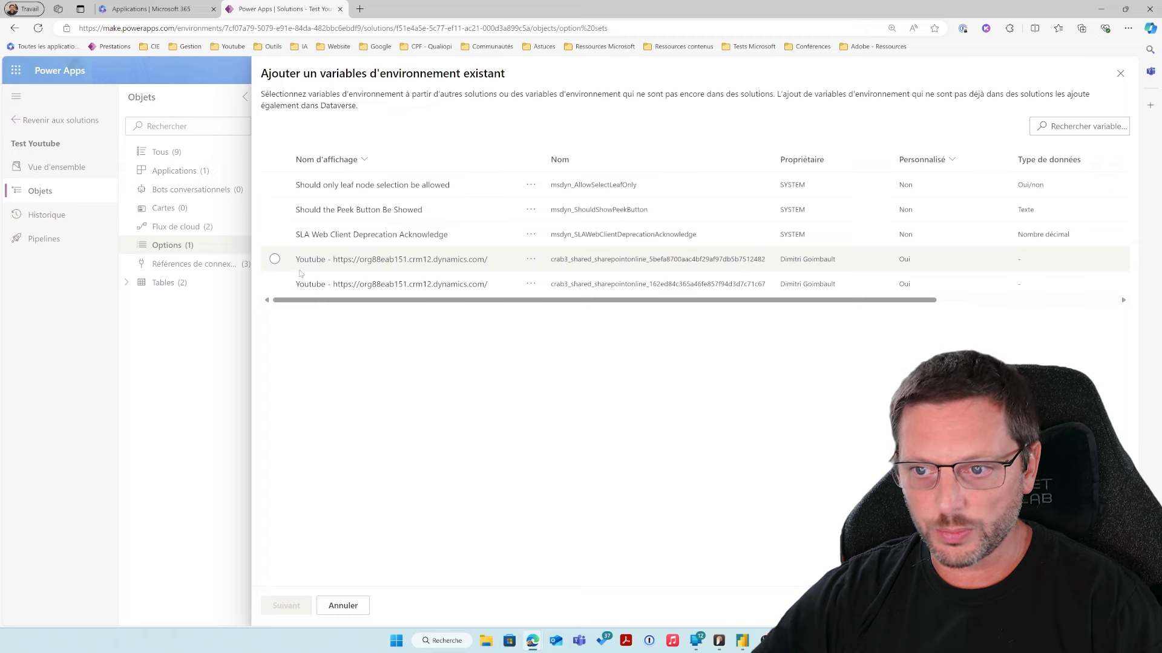
click(274, 259)
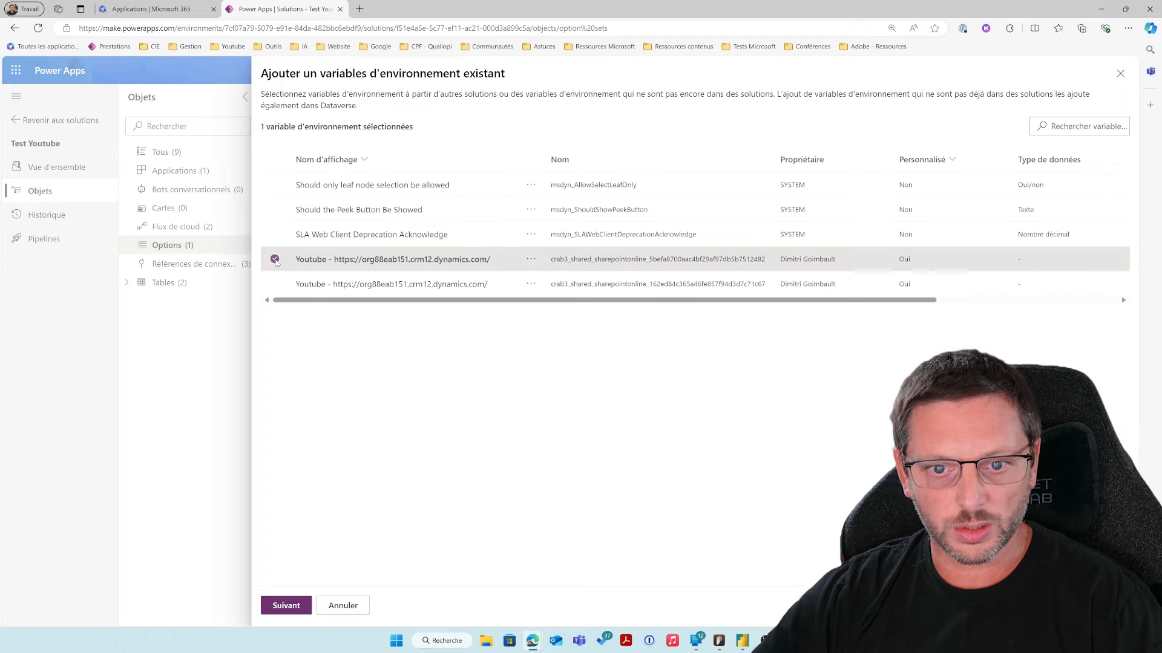
click(289, 607)
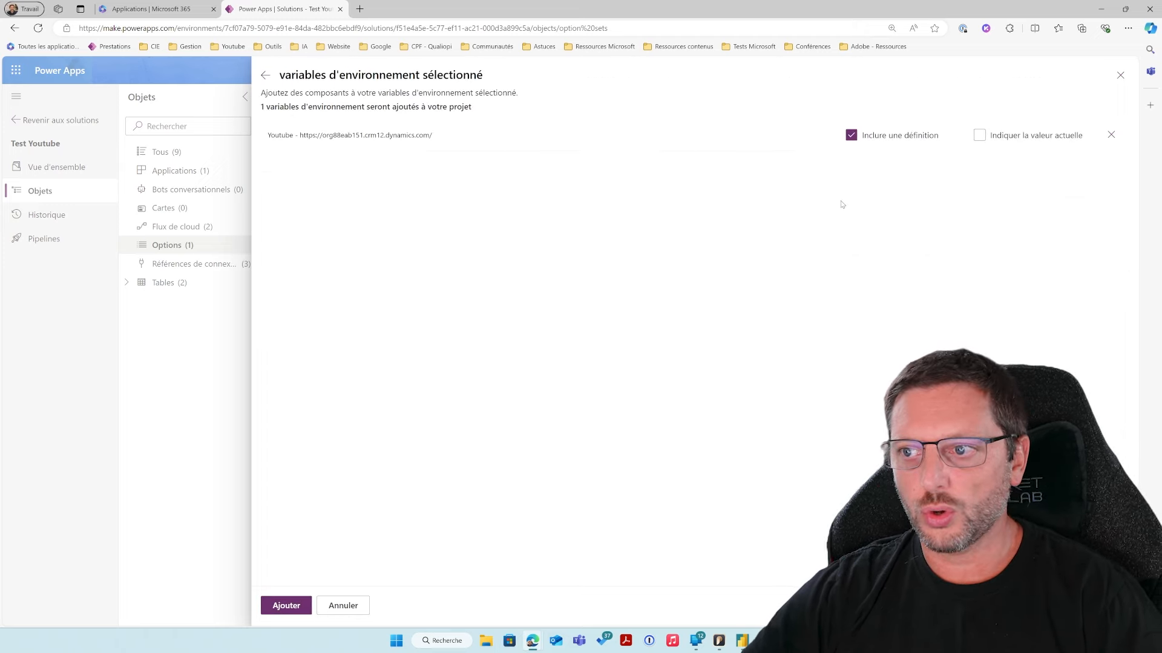
click(979, 135)
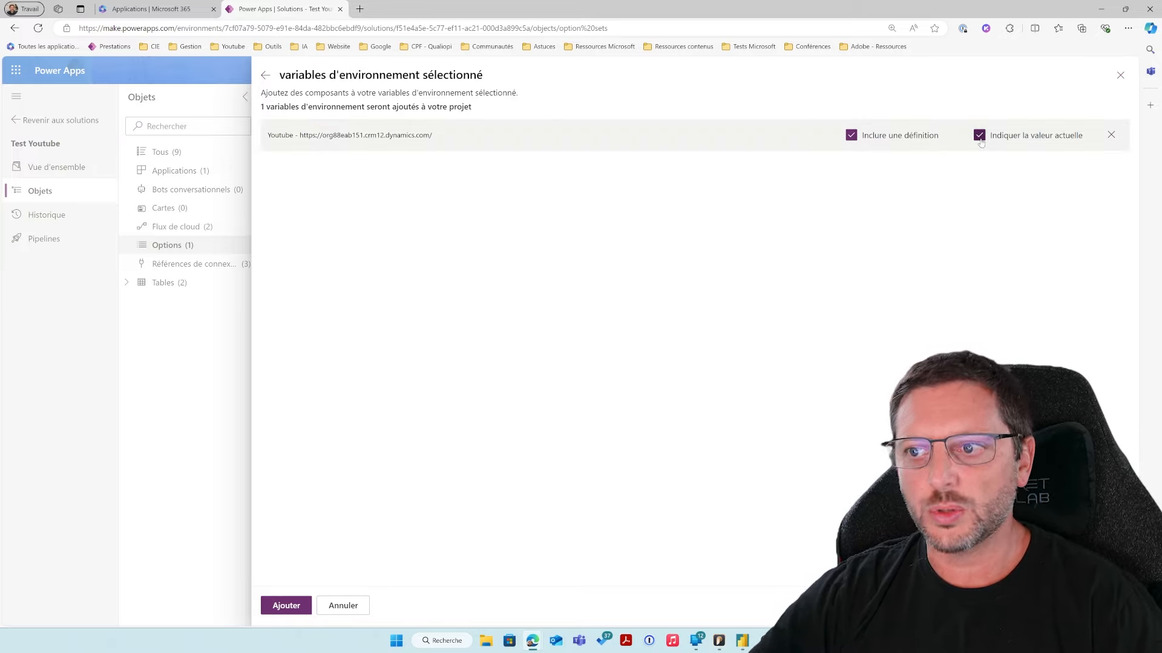
click(979, 136)
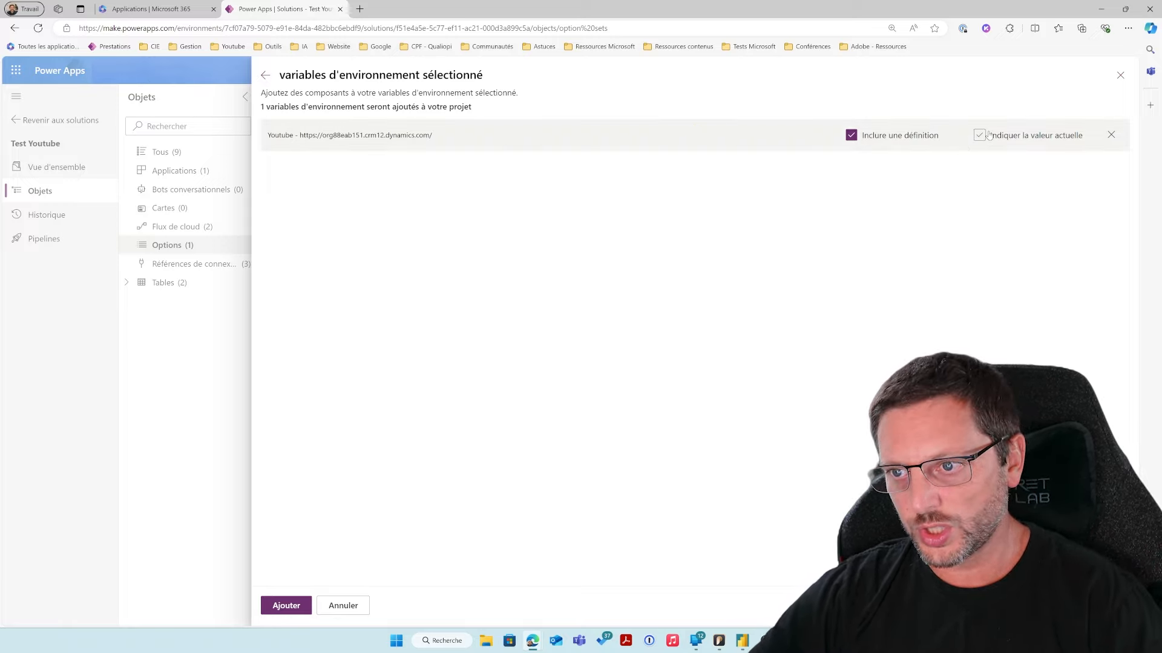
click(284, 605)
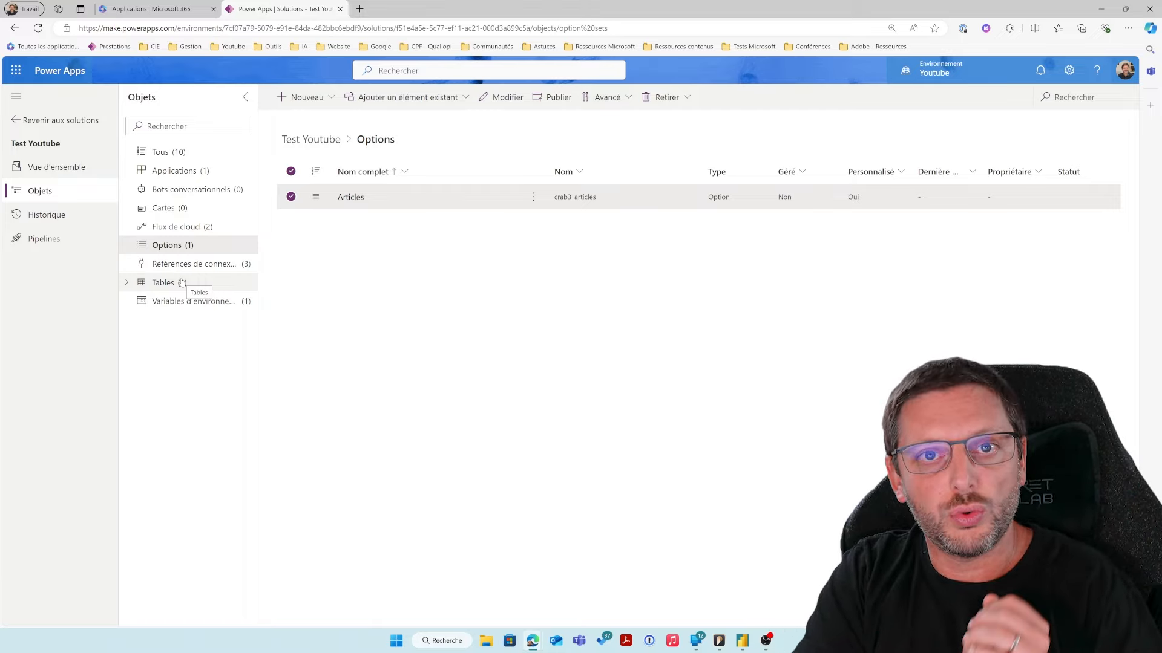
Review the existing connection roles available for the solution, then close the list without adding any
click(393, 98)
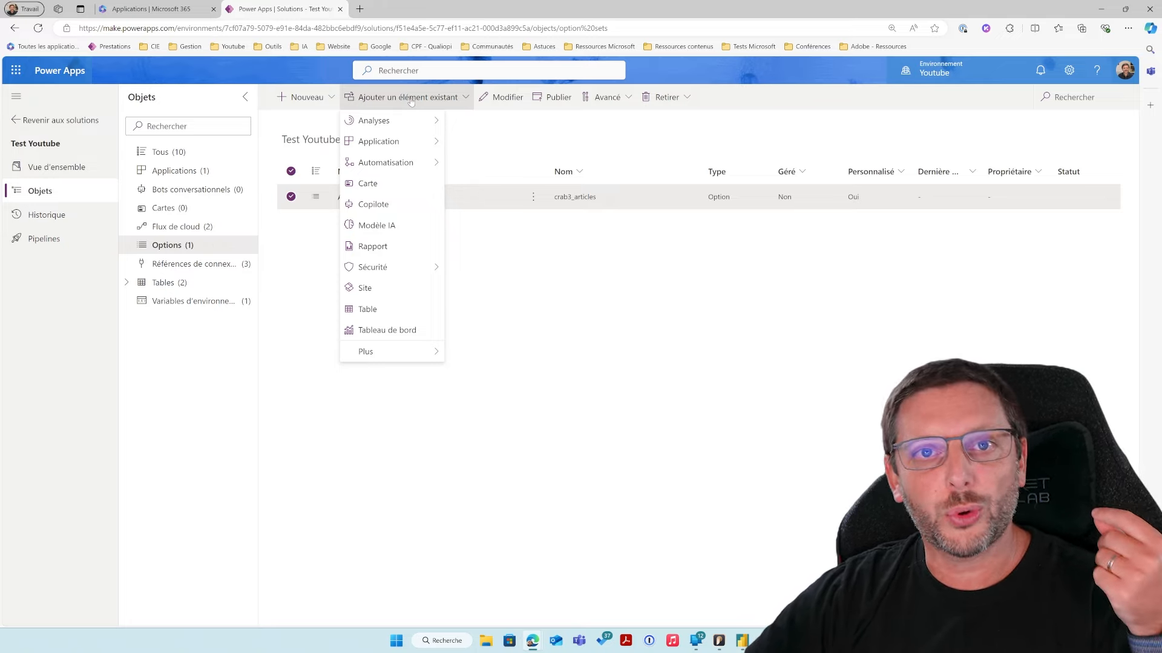
mouse_move(372, 351)
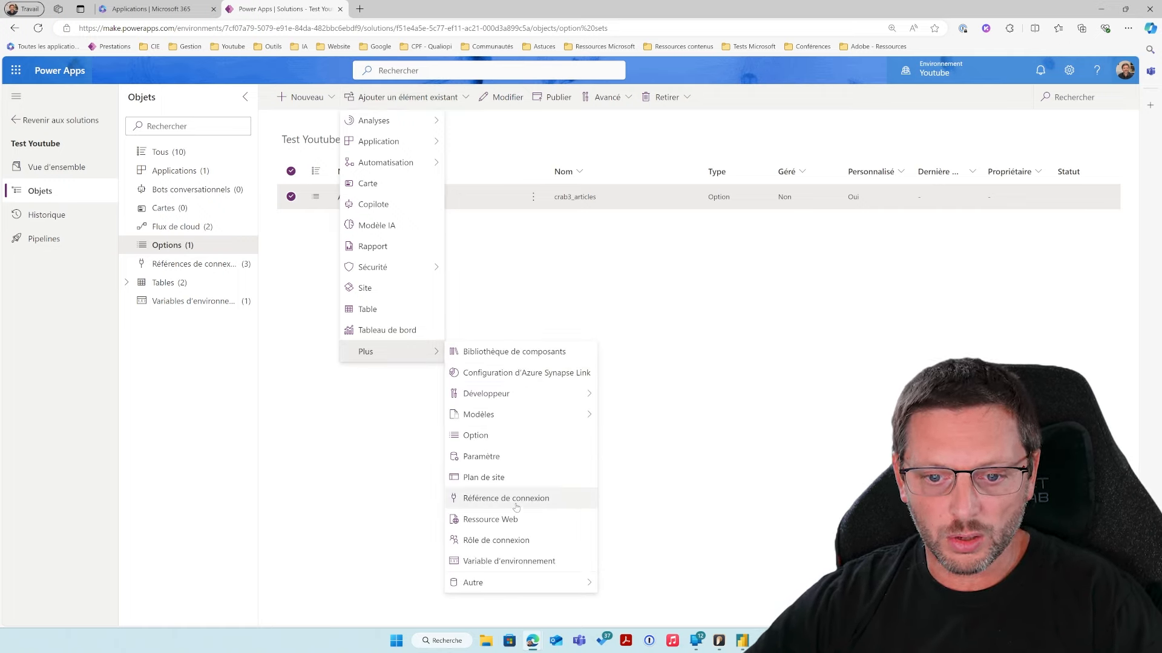
click(513, 541)
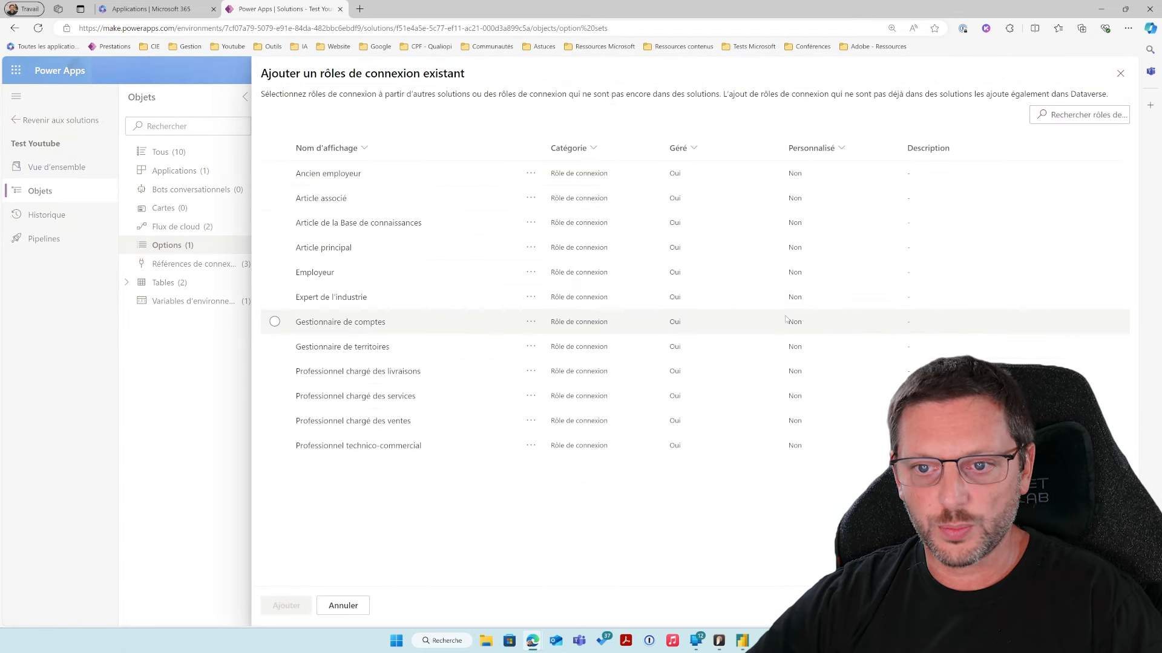
click(1120, 73)
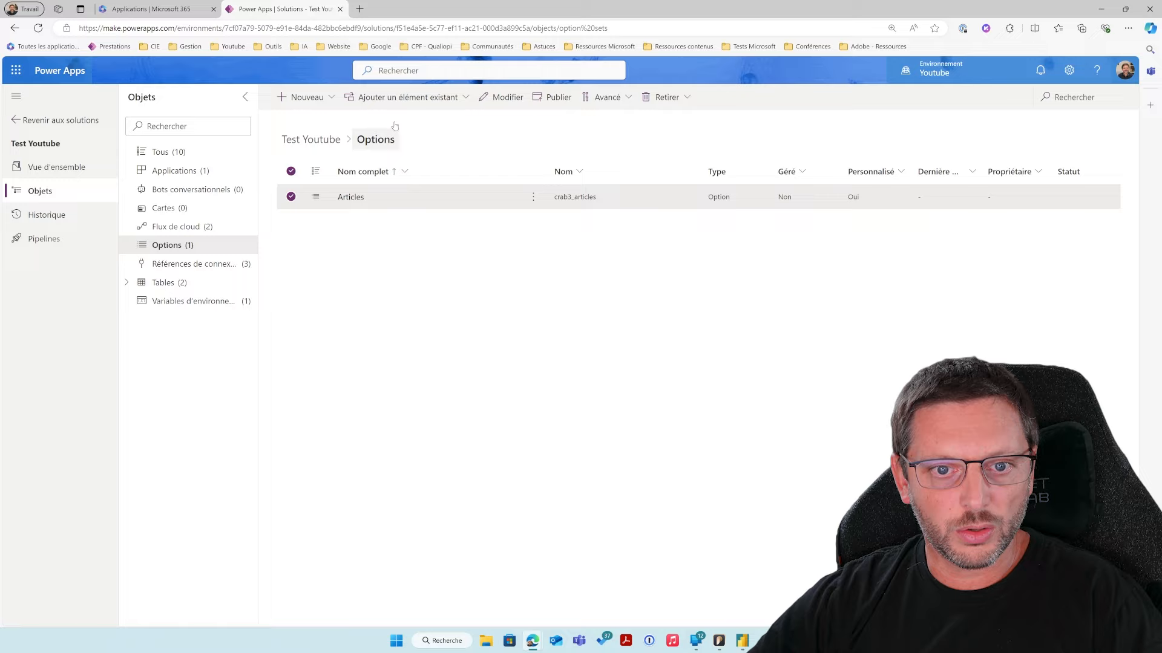
Browse the existing security roles available for the solution, then close the list without adding any
click(393, 97)
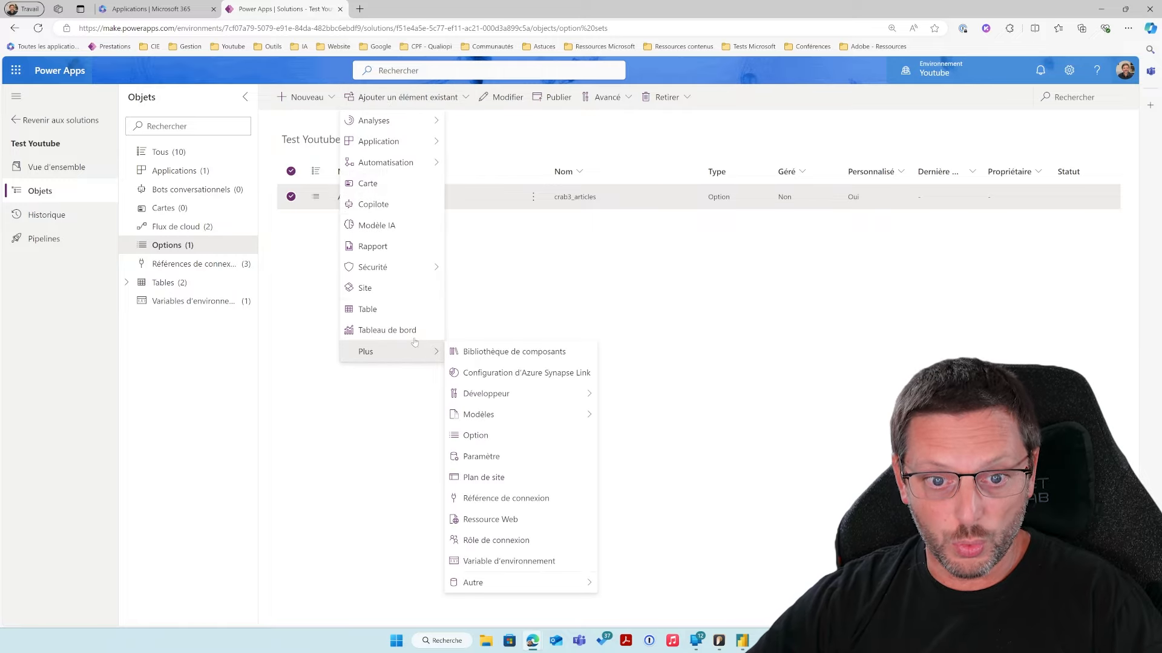
mouse_move(412, 264)
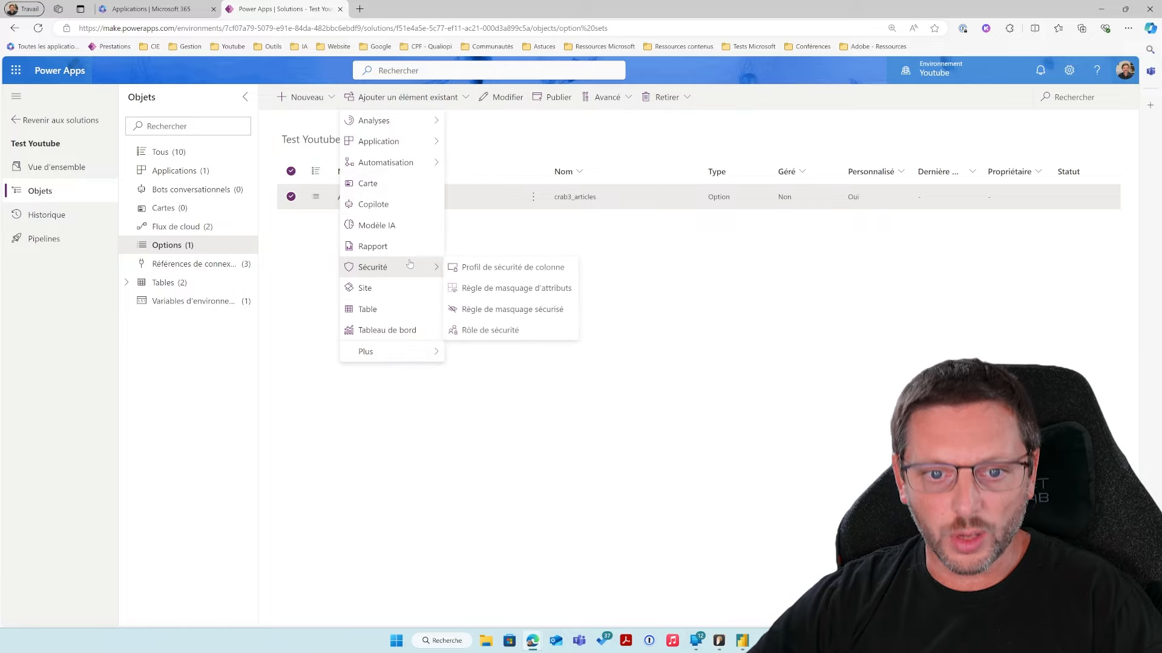
click(491, 329)
scroll(418, 333, down, 6)
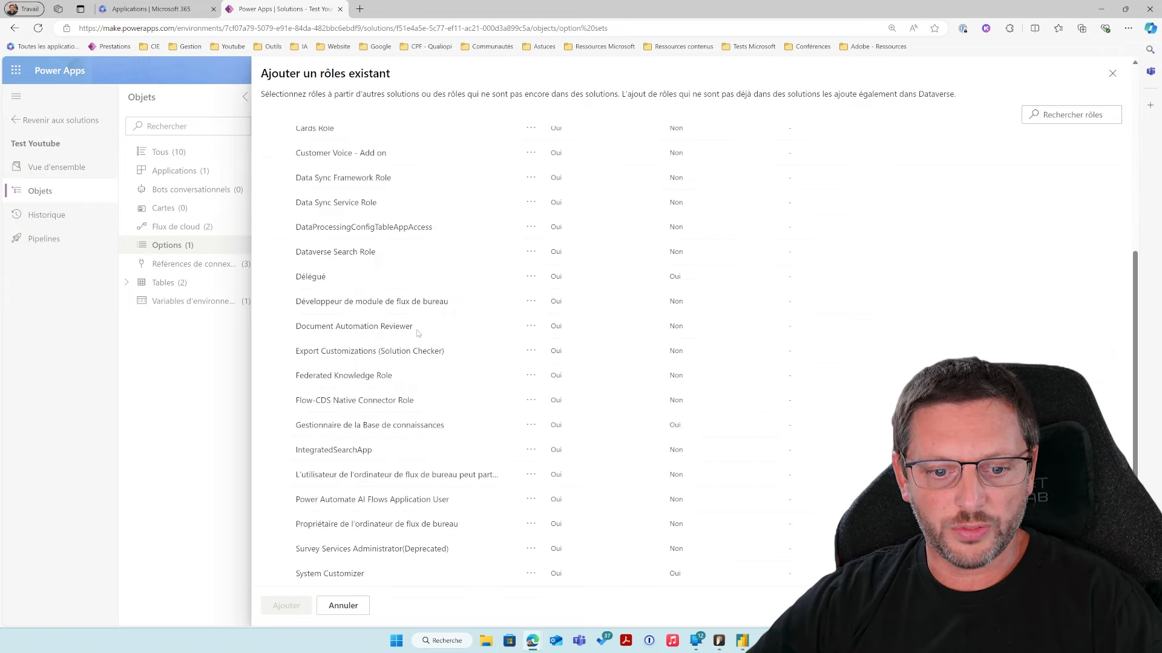
scroll(418, 333, up, 6)
scroll(416, 332, down, 3)
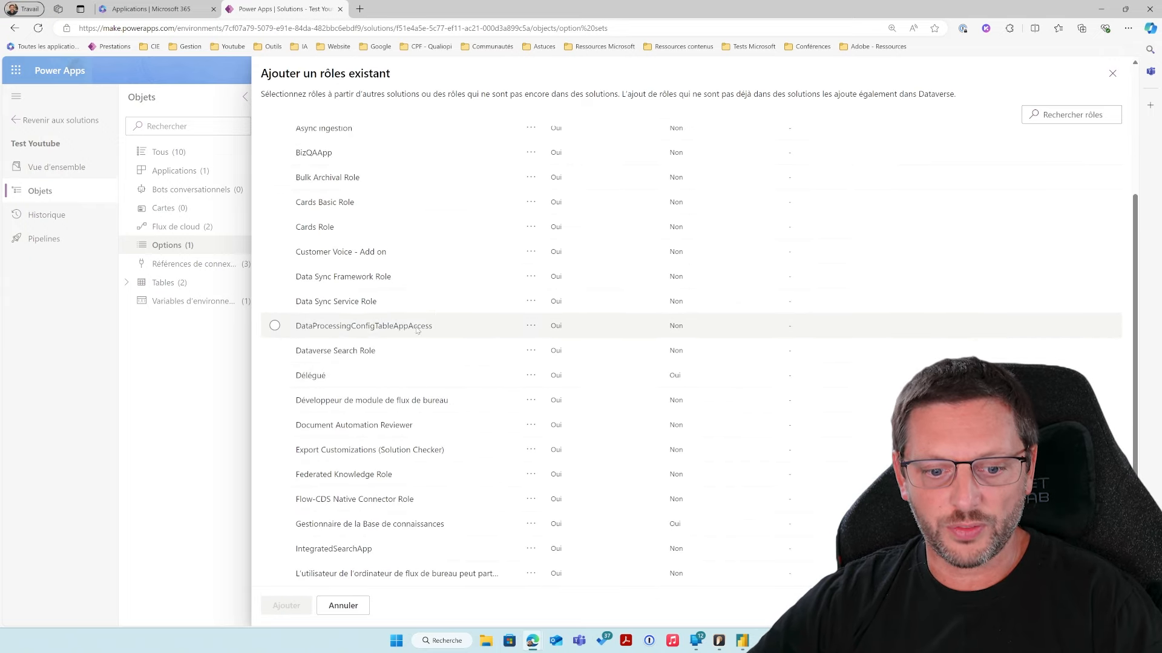
scroll(416, 331, up, 3)
click(1112, 73)
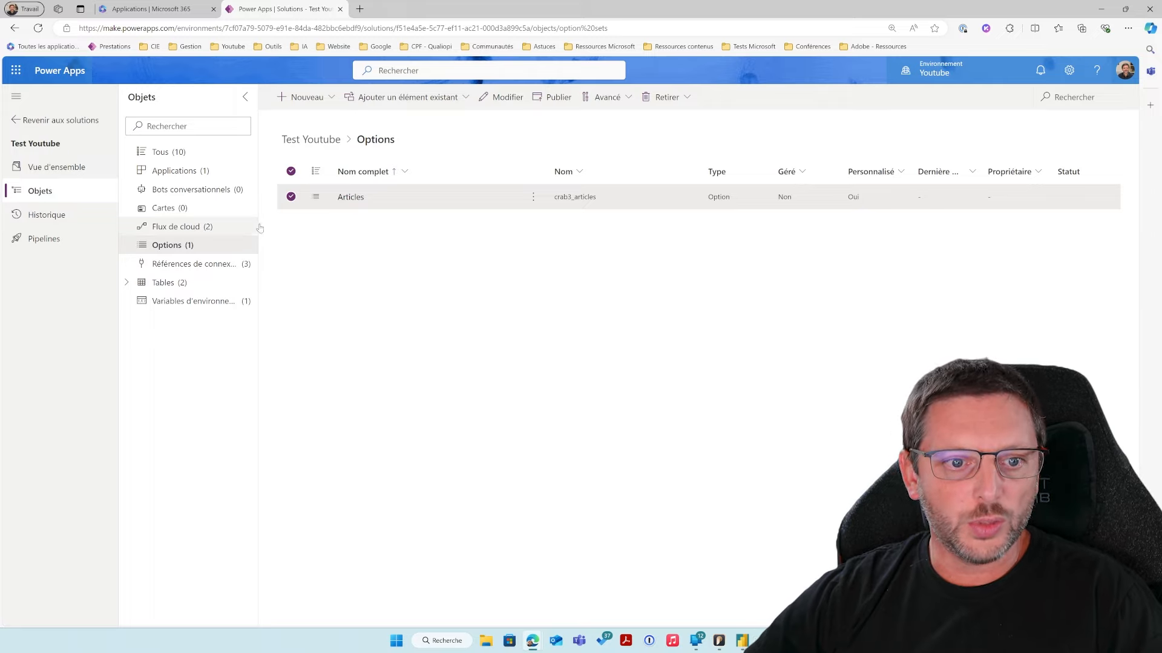
Deselect the Articles choice and view the creation dialog for a new automated cloud flow in the solution, closing it without creating one
click(293, 192)
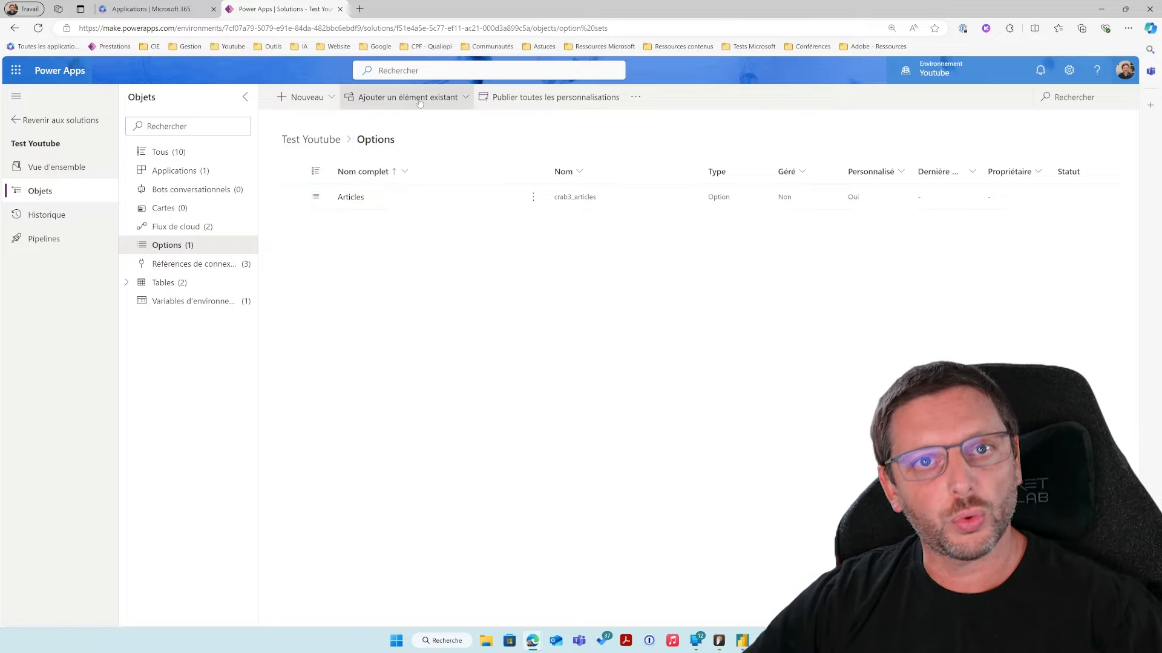
click(306, 100)
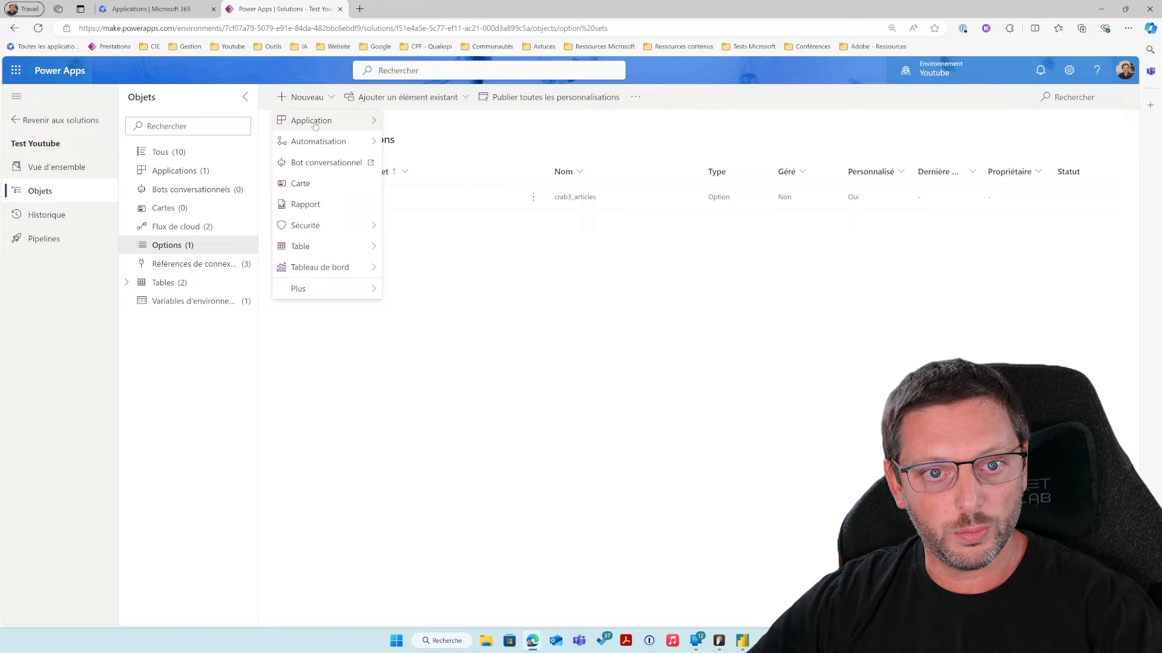
mouse_move(315, 141)
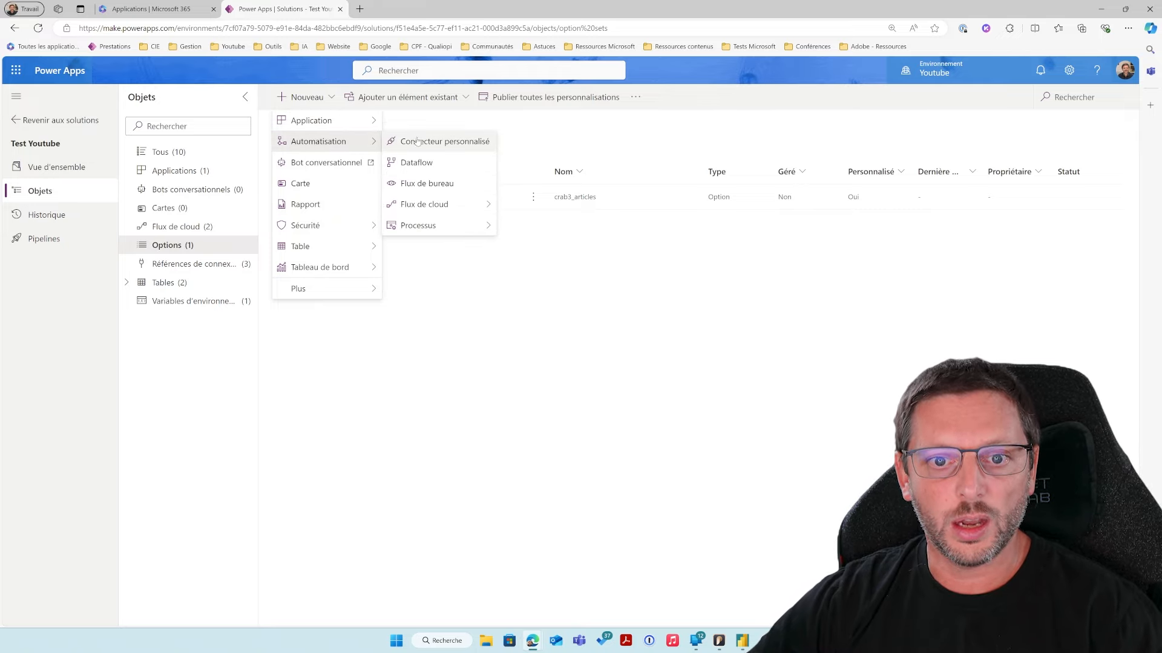
mouse_move(436, 204)
click(538, 203)
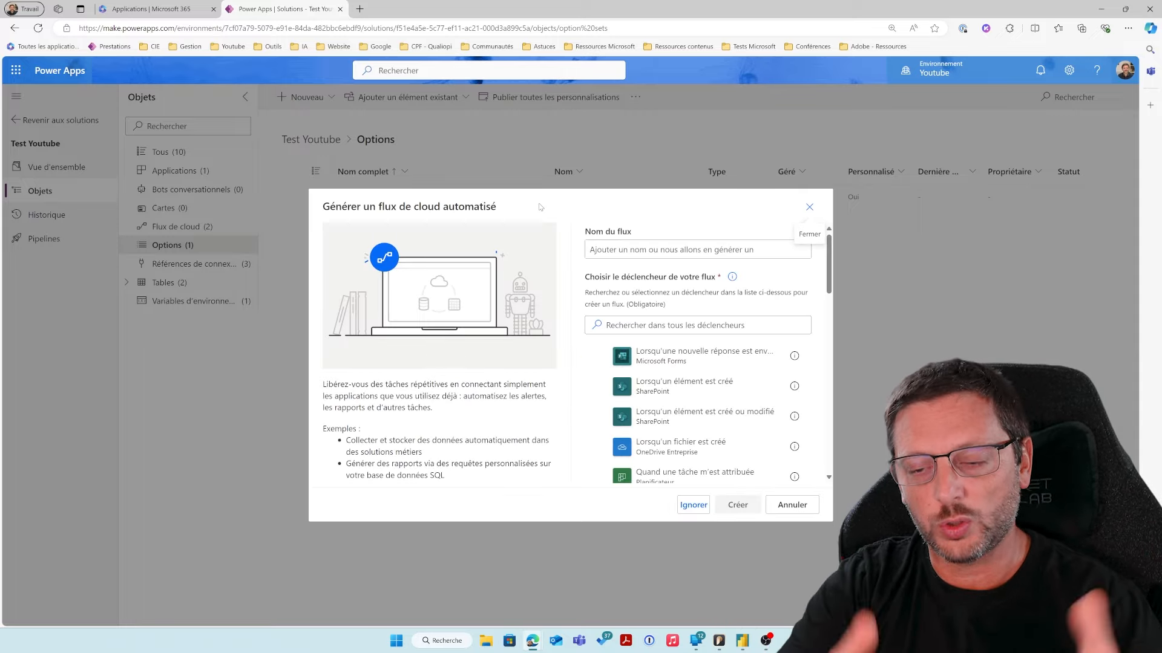
click(810, 208)
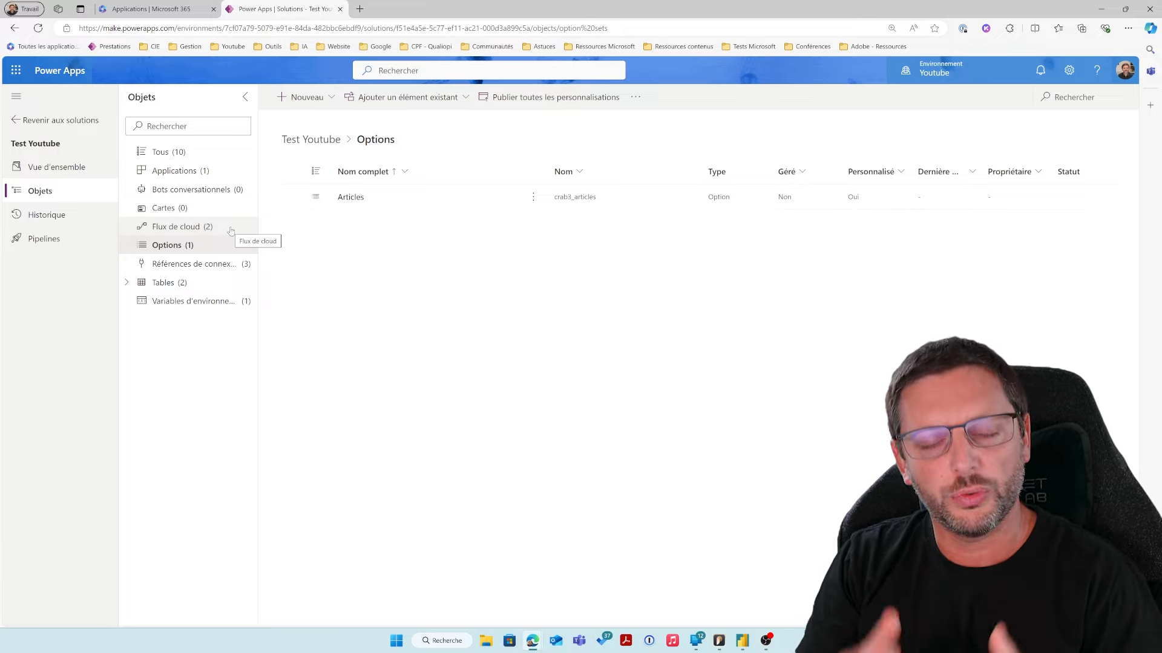
Check the pipelines available for the Test Youtube solution, then return to the solutions list
click(54, 248)
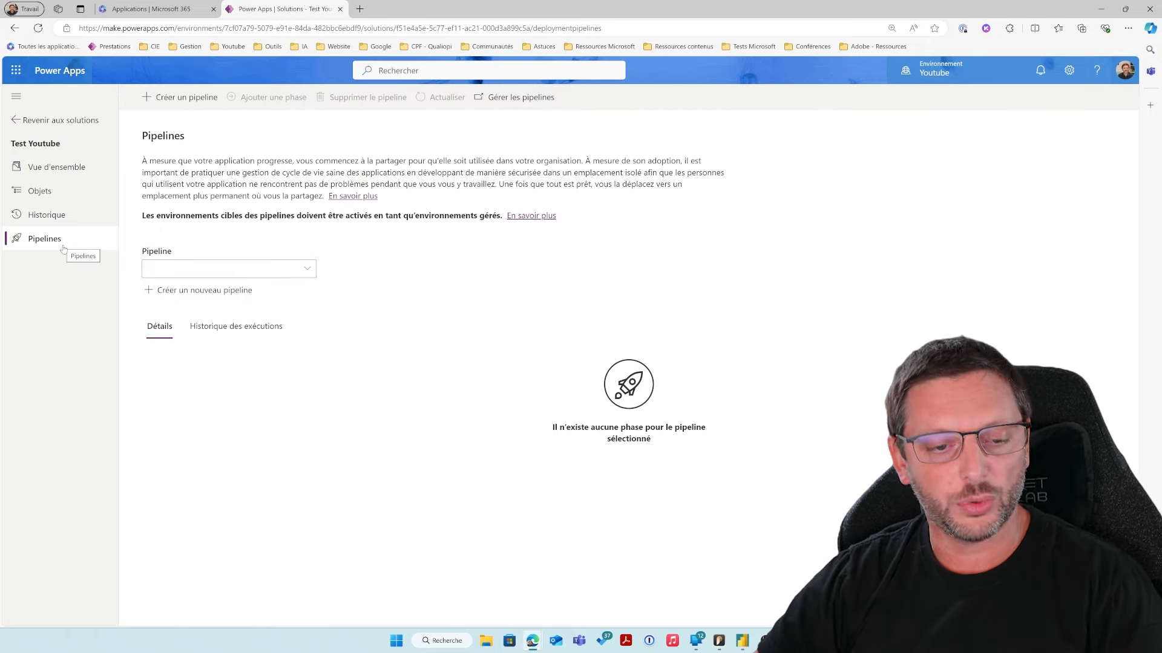
click(308, 272)
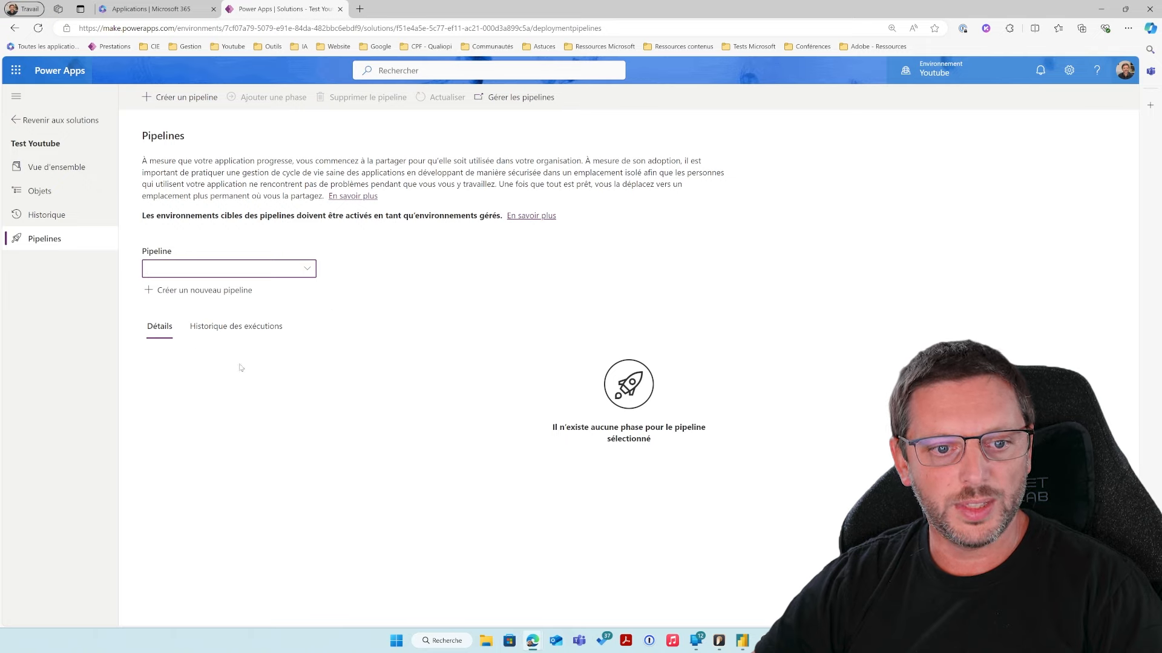
click(85, 121)
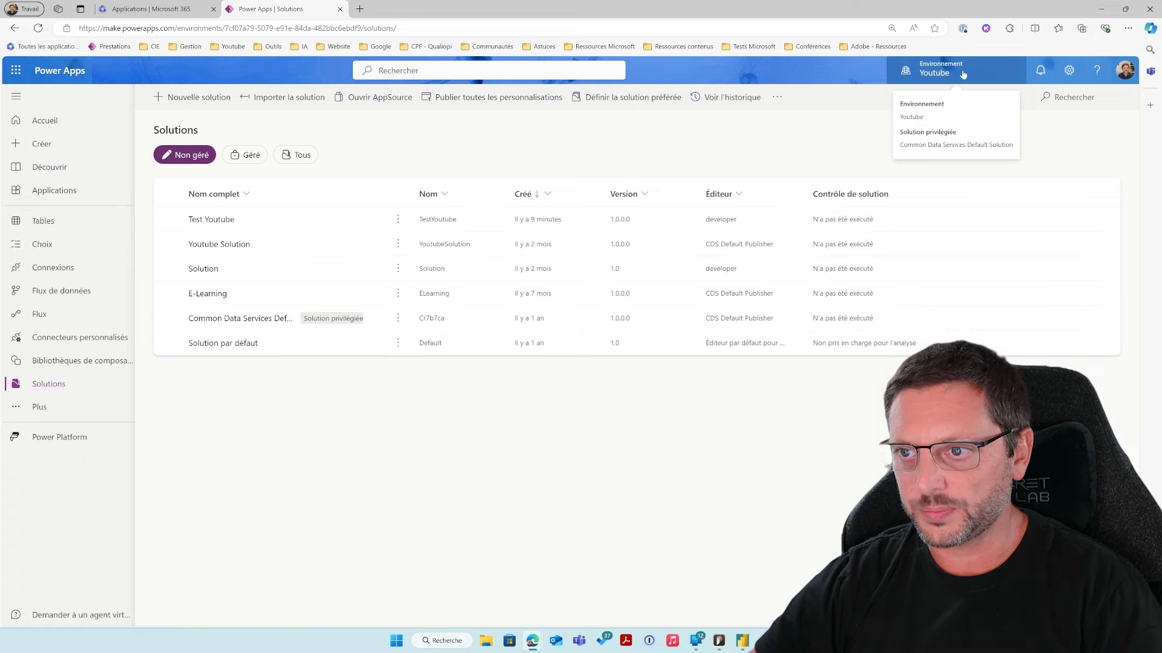
Switch to the Finance & Ops - Dev environment and open the pipelines of the SocialStream Manager solution
click(935, 69)
click(980, 329)
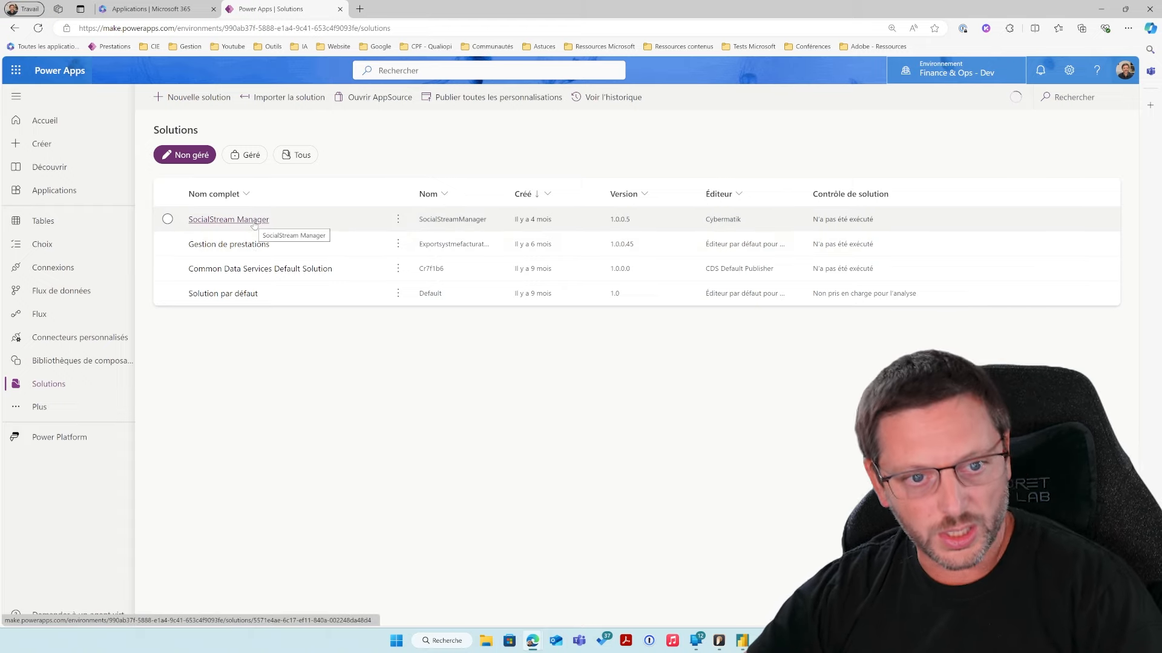
click(254, 222)
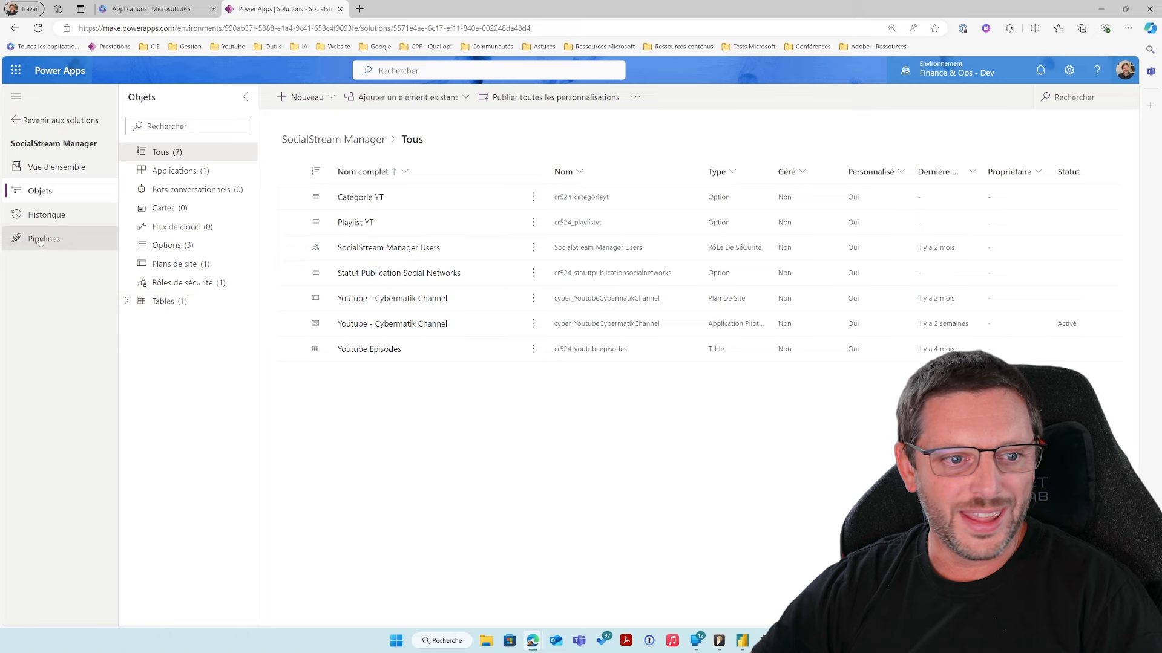
click(78, 244)
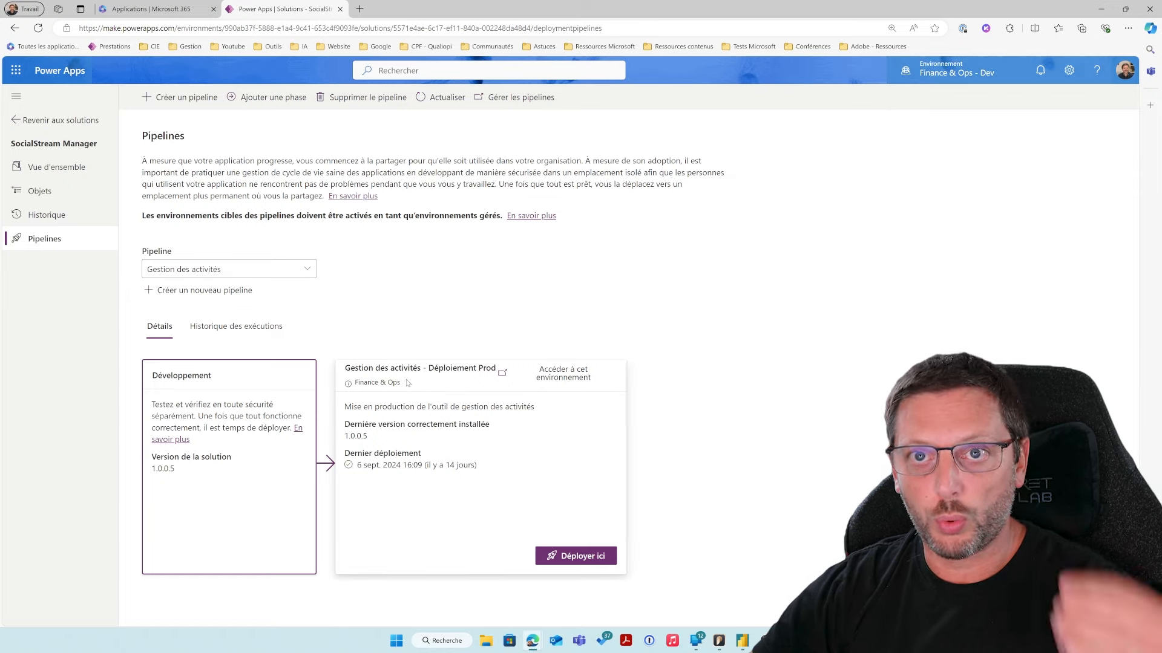
Review the immediate deployment settings and summary for the Gestion des activités - Déploiement Prod stage, then discard the deployment
click(576, 556)
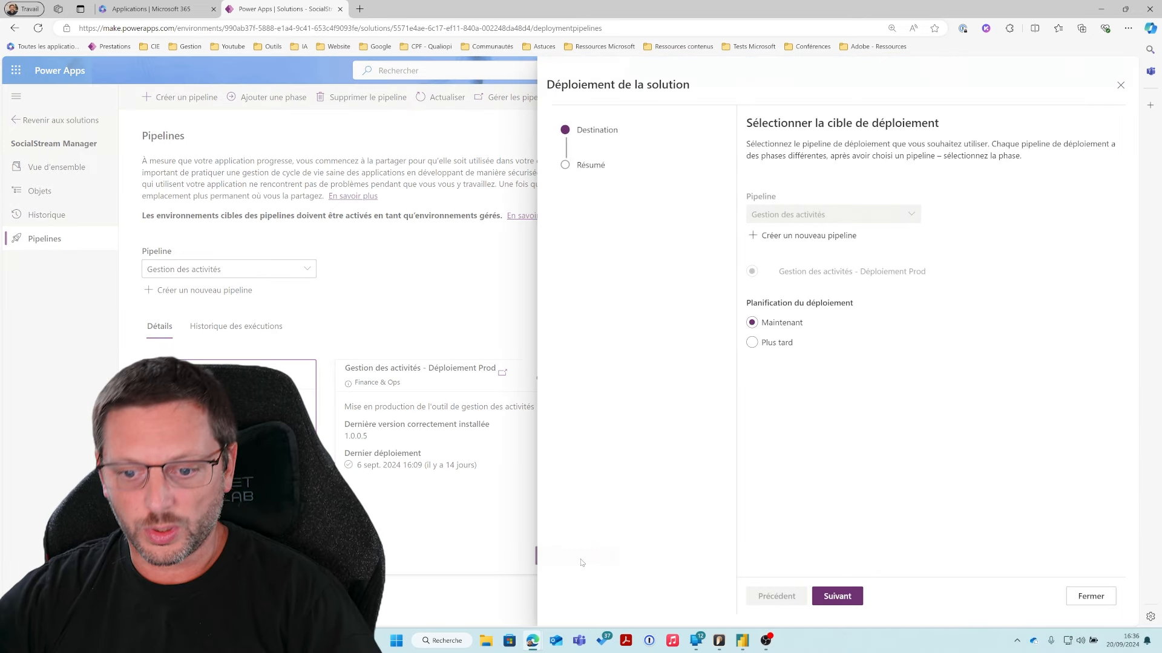
click(838, 596)
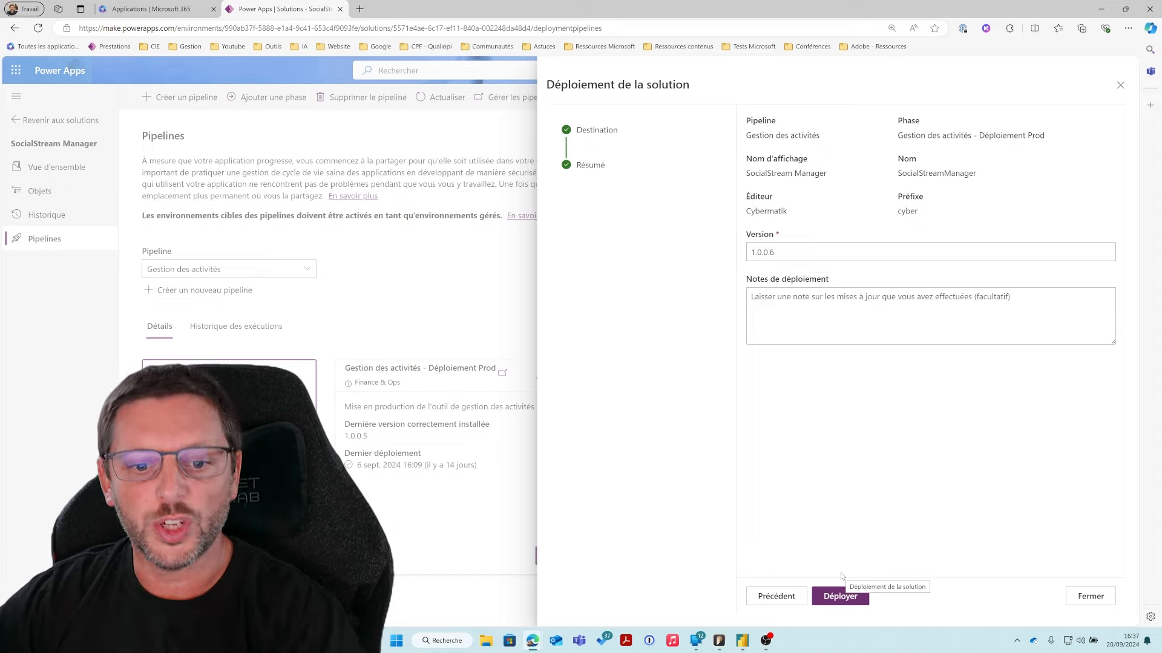
click(1120, 85)
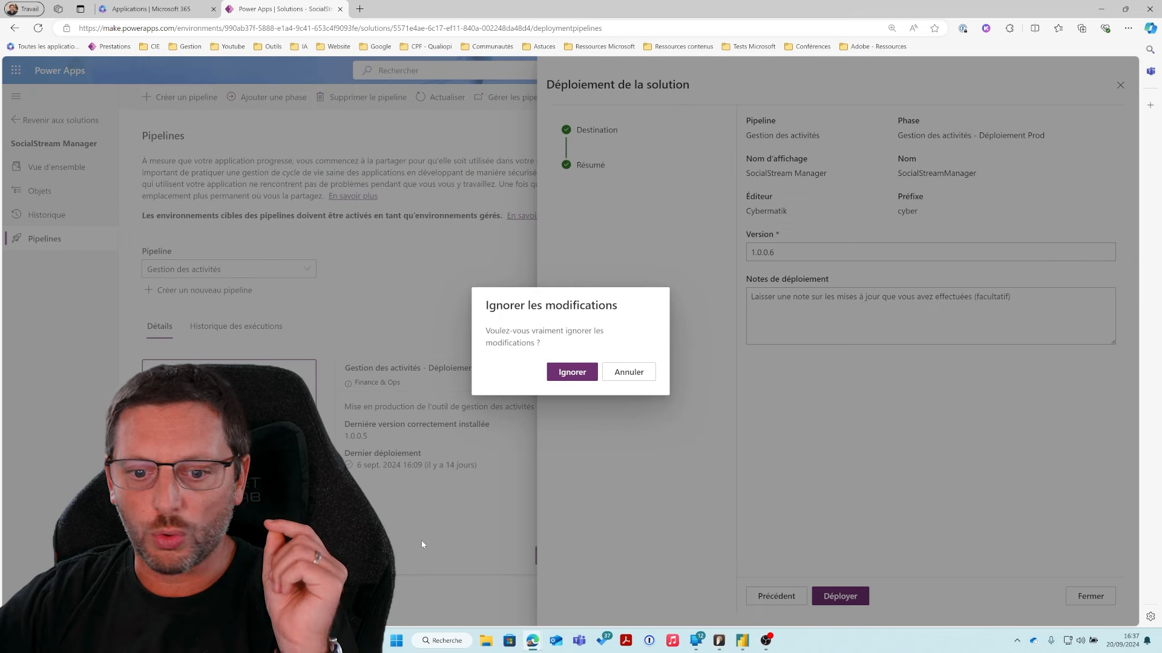
click(568, 370)
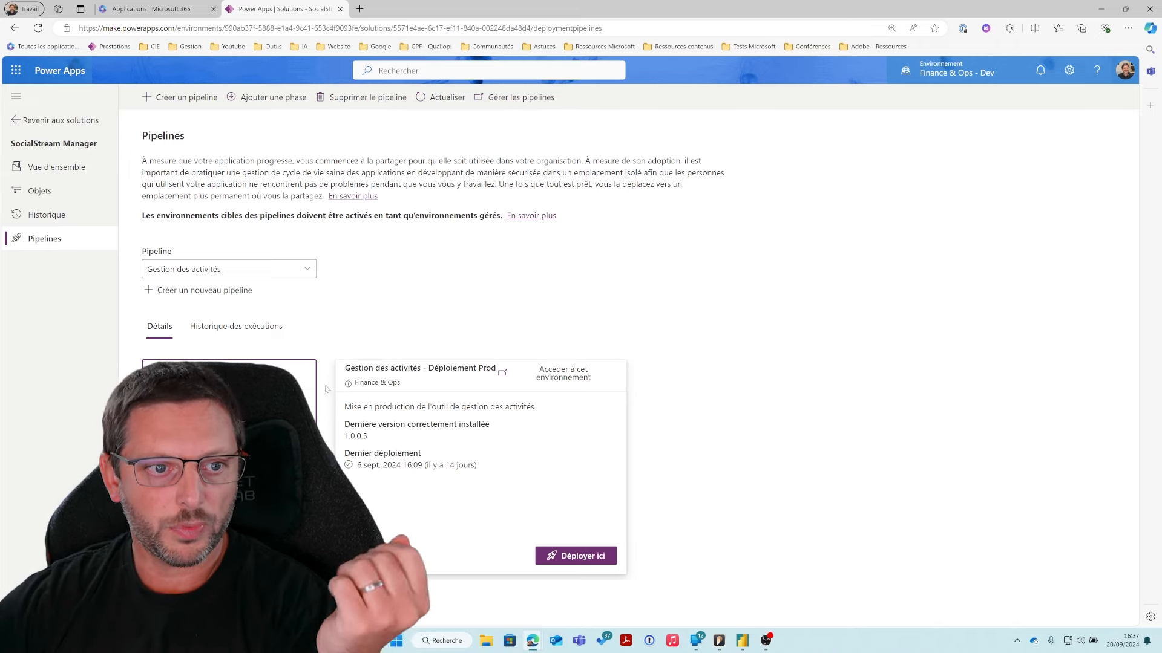
From the solutions list, review the export settings for SocialStream Manager, choose the unmanaged type, then discard the export and deselect the solution
click(61, 124)
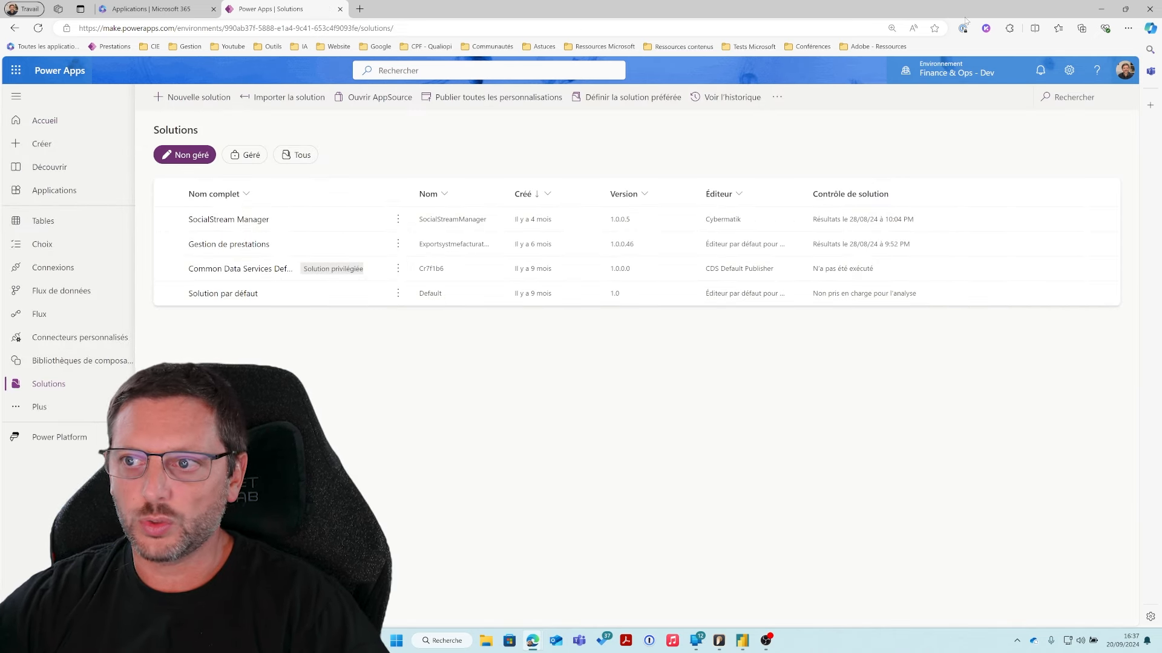
click(168, 219)
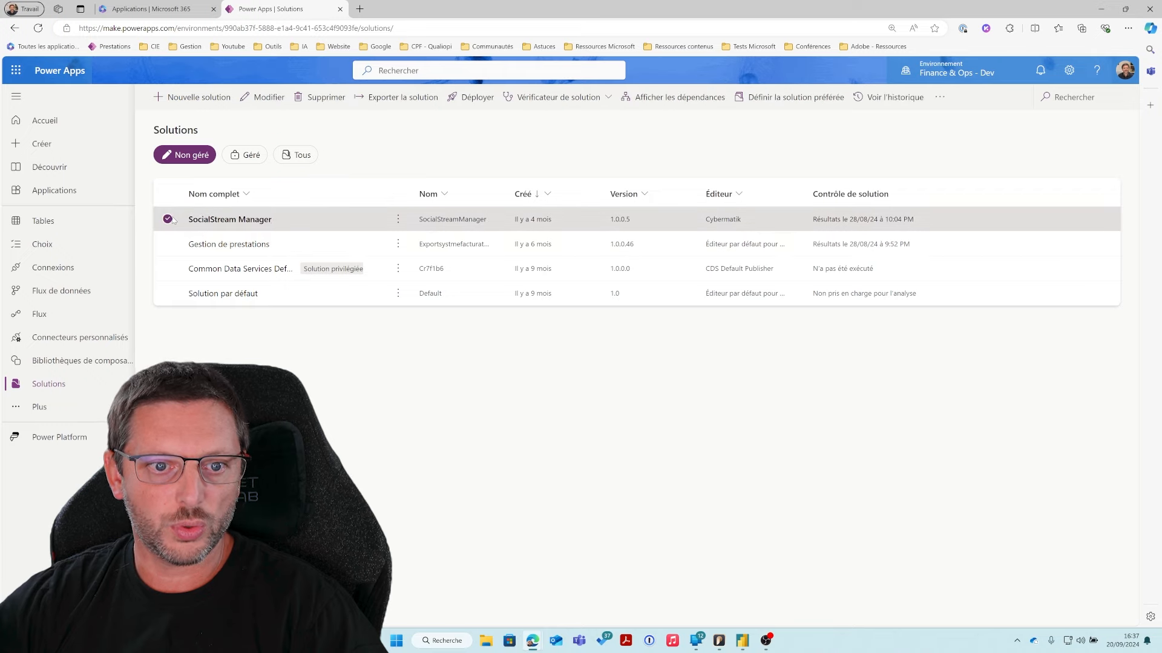
click(414, 98)
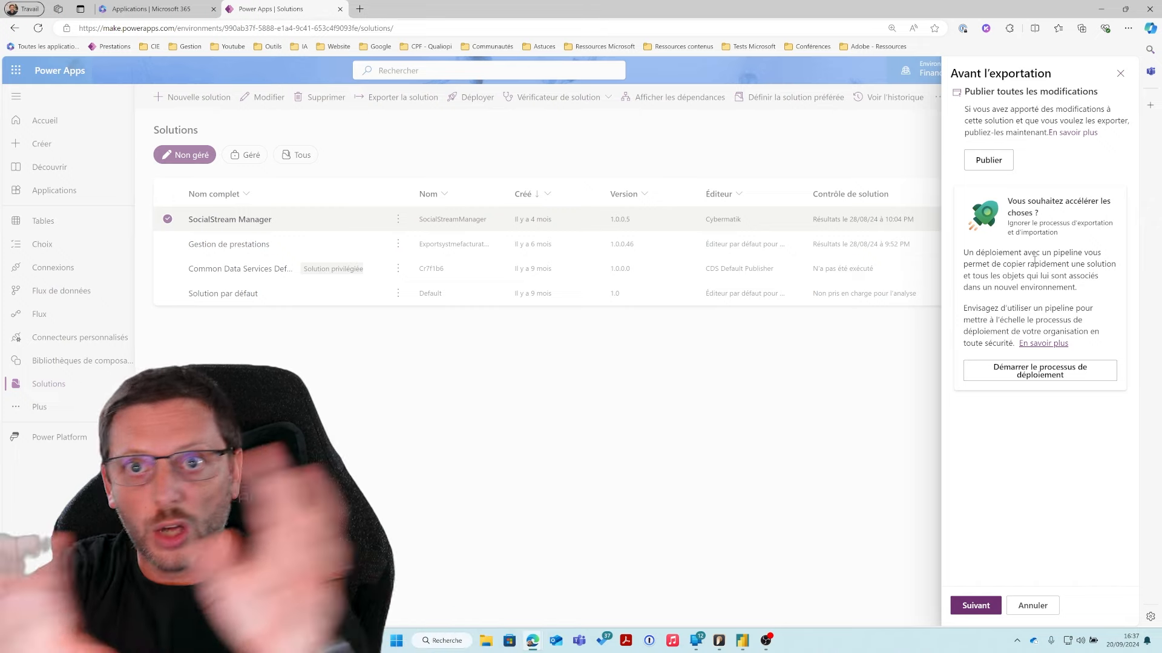
click(981, 605)
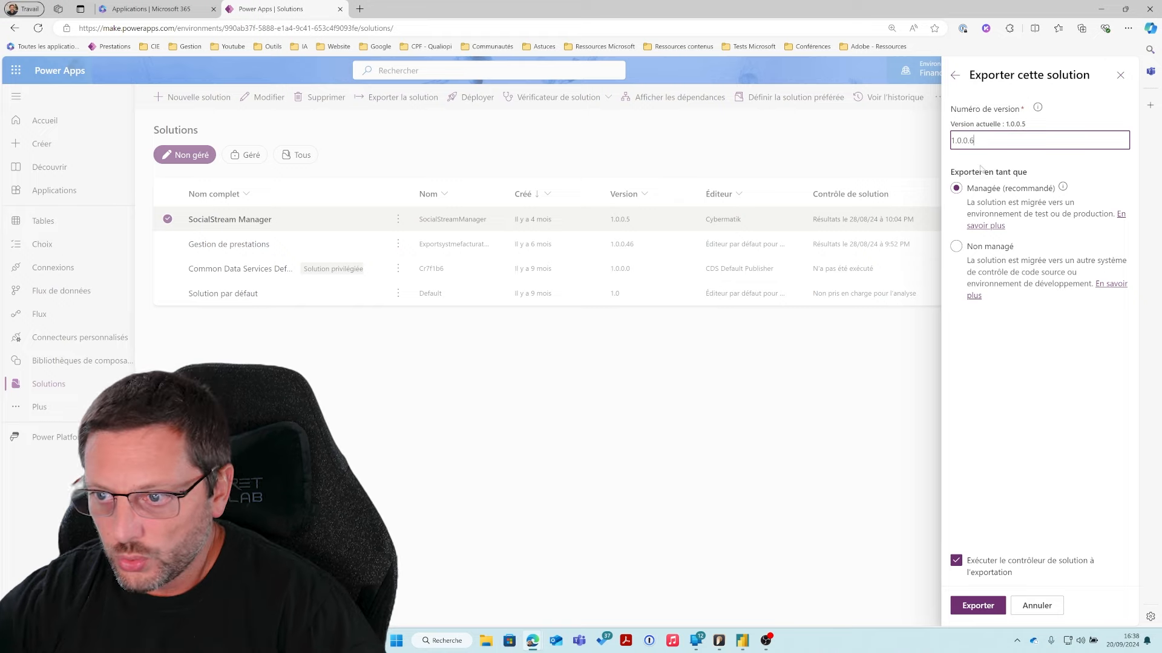
click(985, 271)
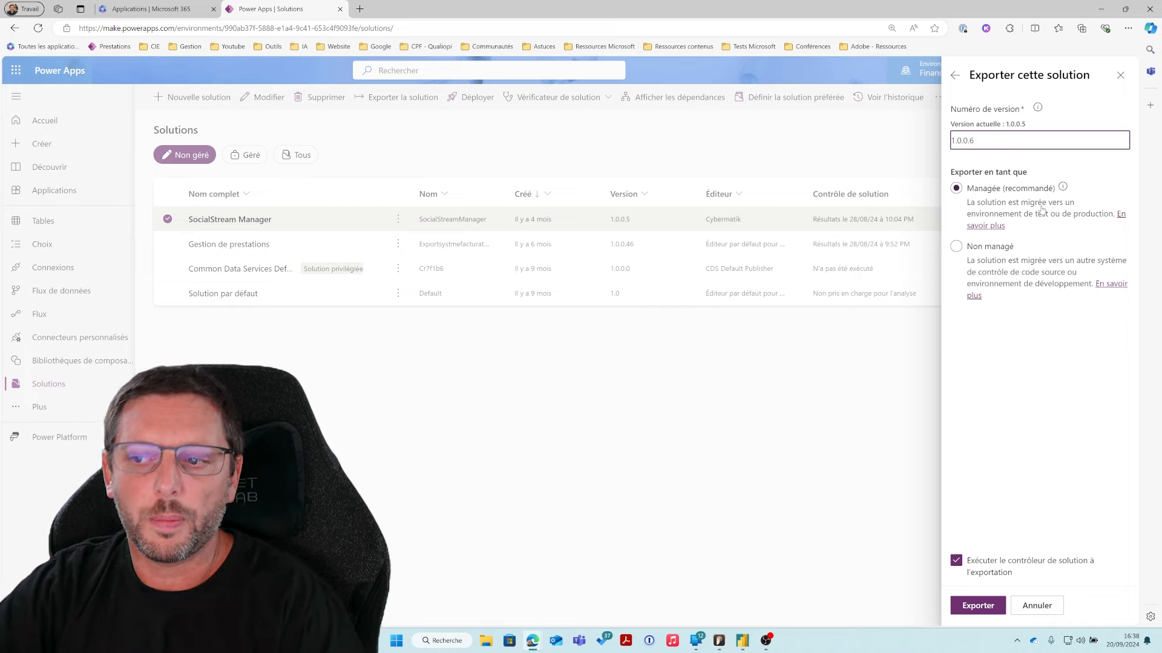
click(1015, 274)
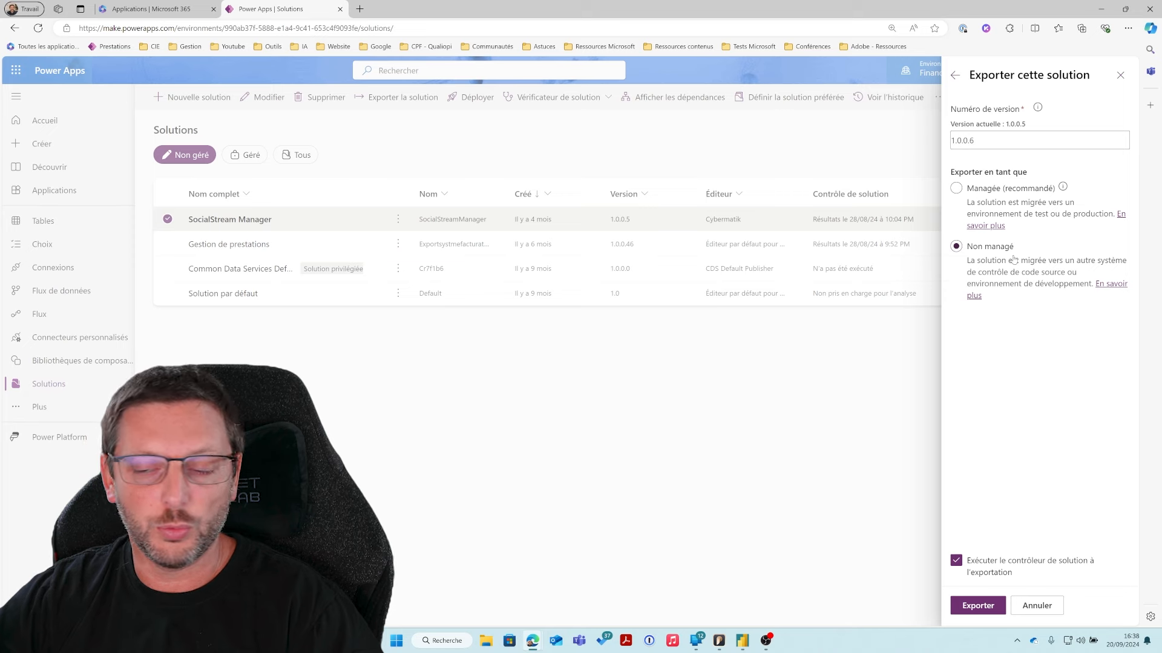
click(1120, 75)
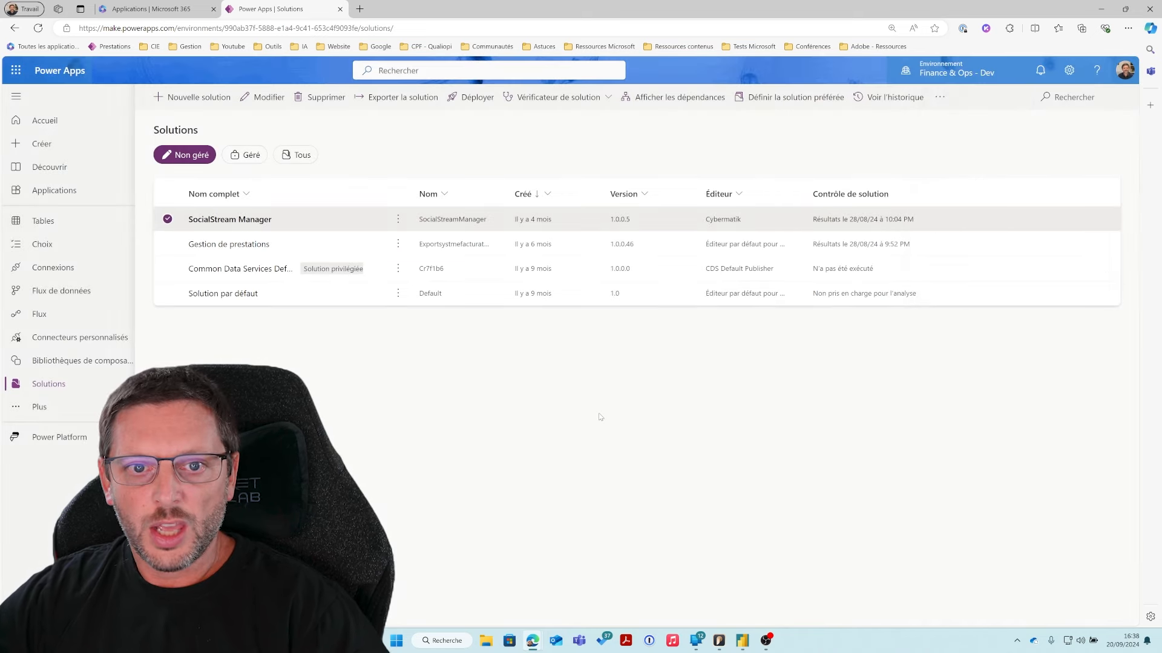
click(168, 219)
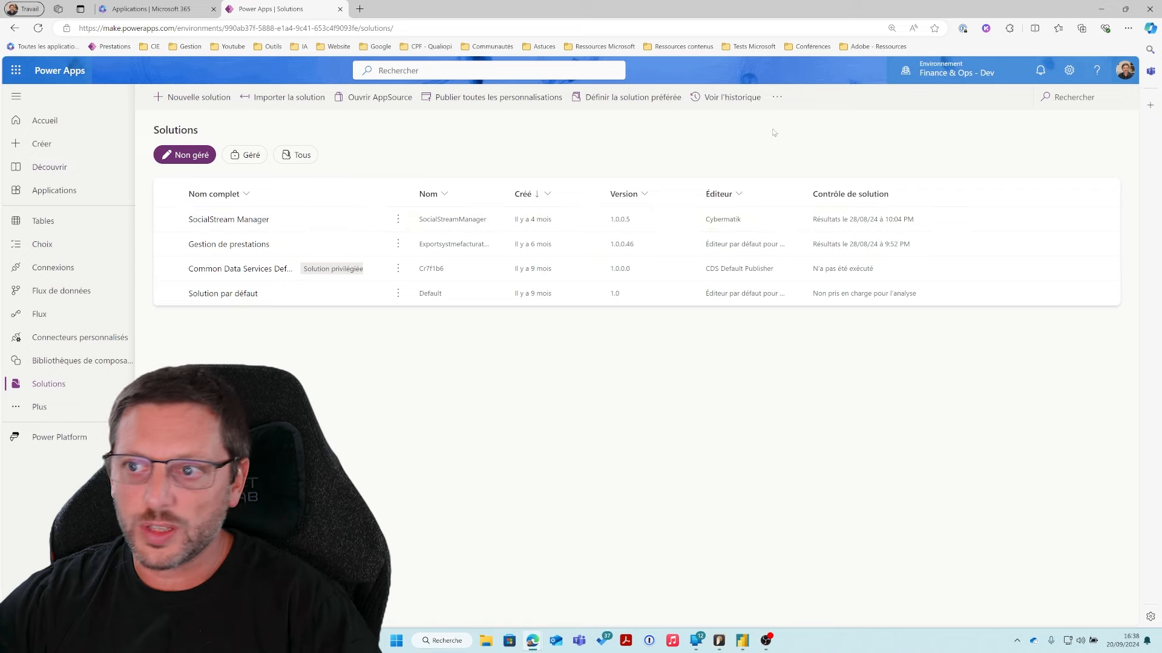
View the available environments without switching, then open the form for importing a solution into Finance & Ops - Dev
click(956, 74)
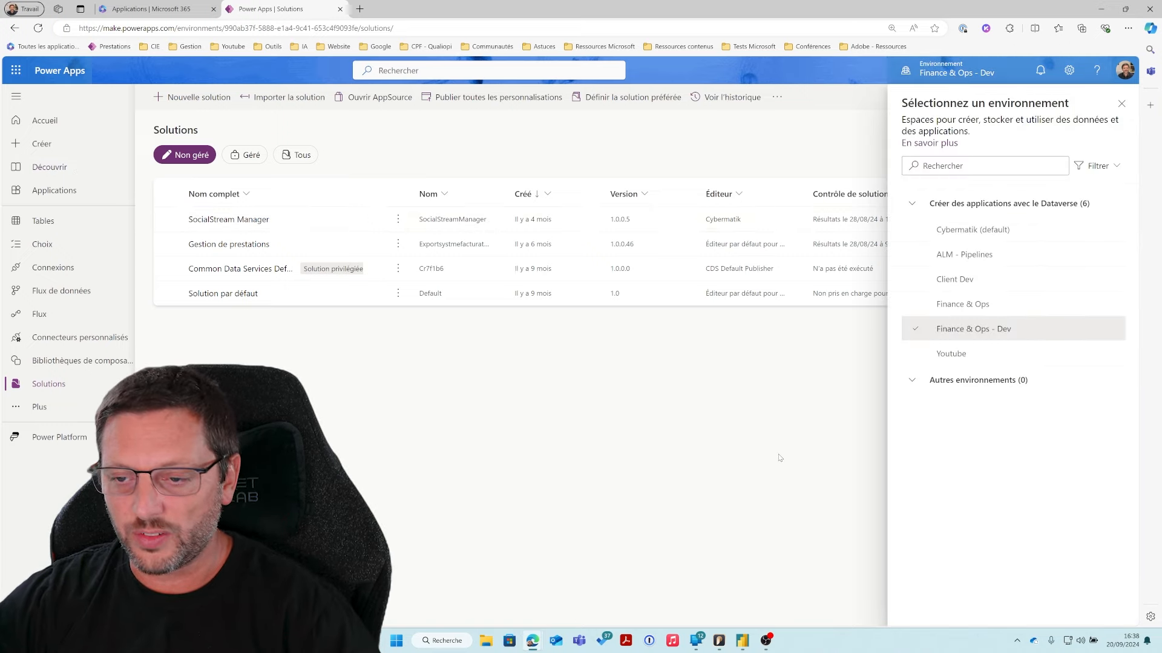
click(1120, 103)
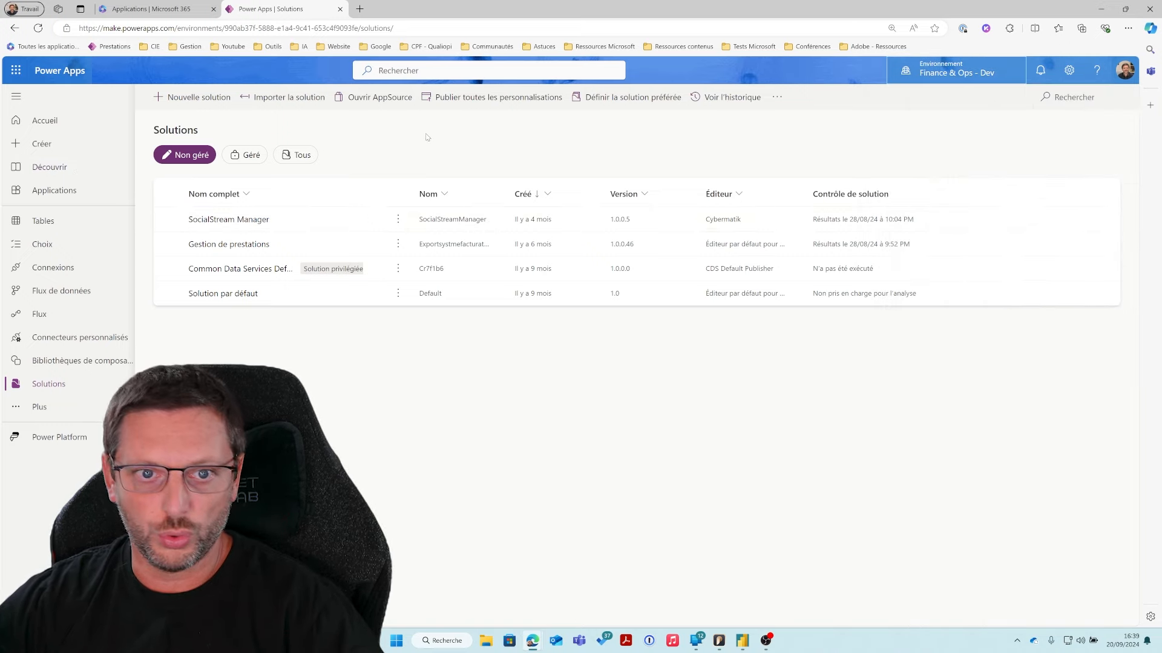
click(294, 98)
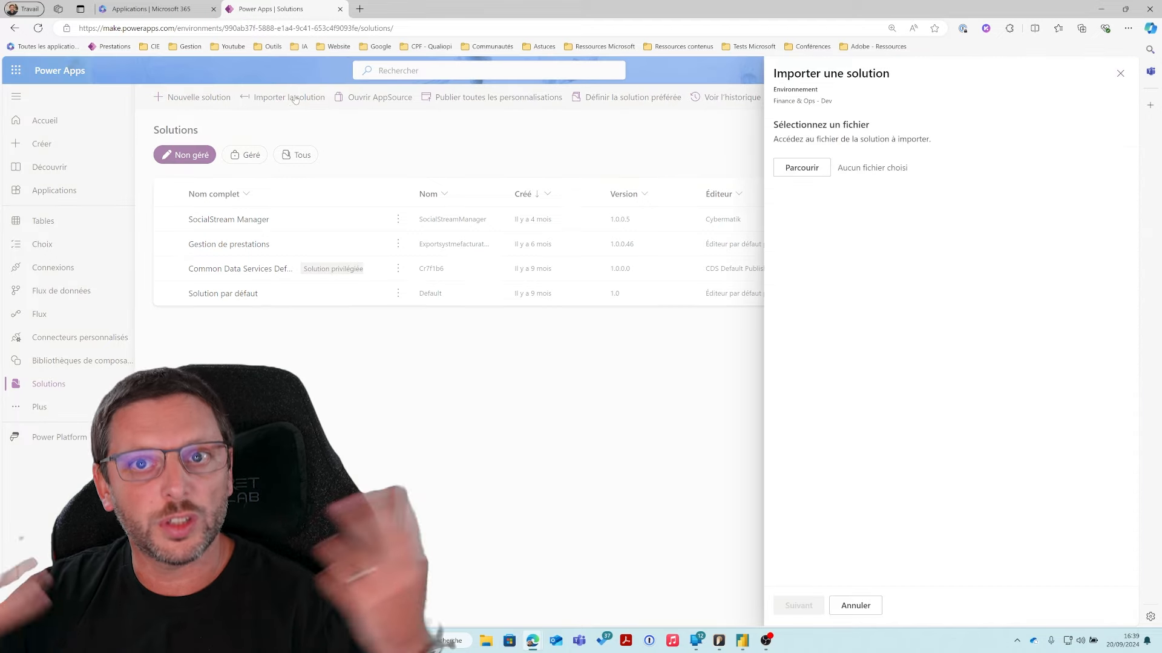